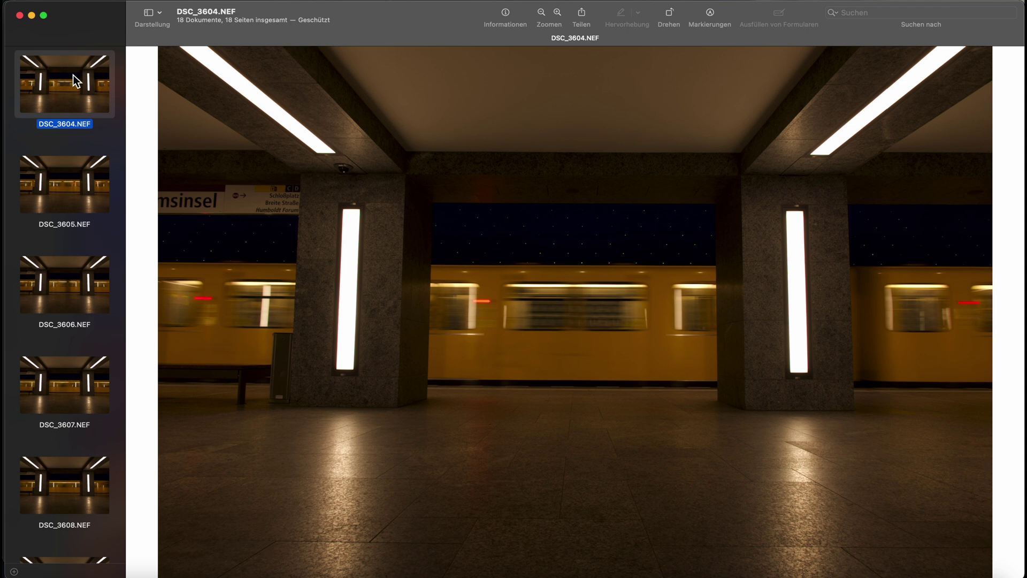
Step: Step through the platform shots down to DSC_3617.NEF, then back to DSC_3612.NEF
key("Down")
key("Down")
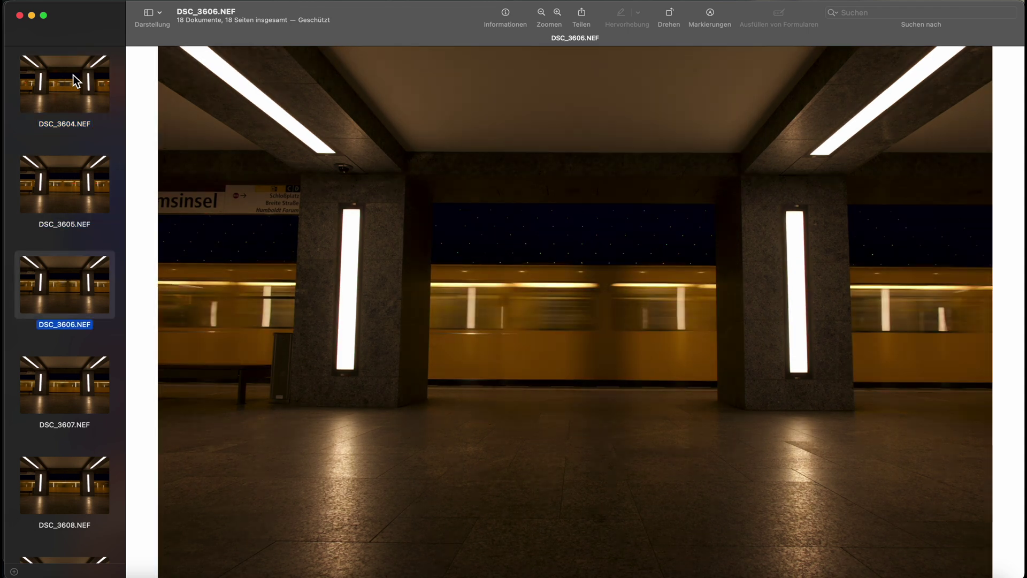
key("Down")
key("Down")
key("Down")
key("Down")
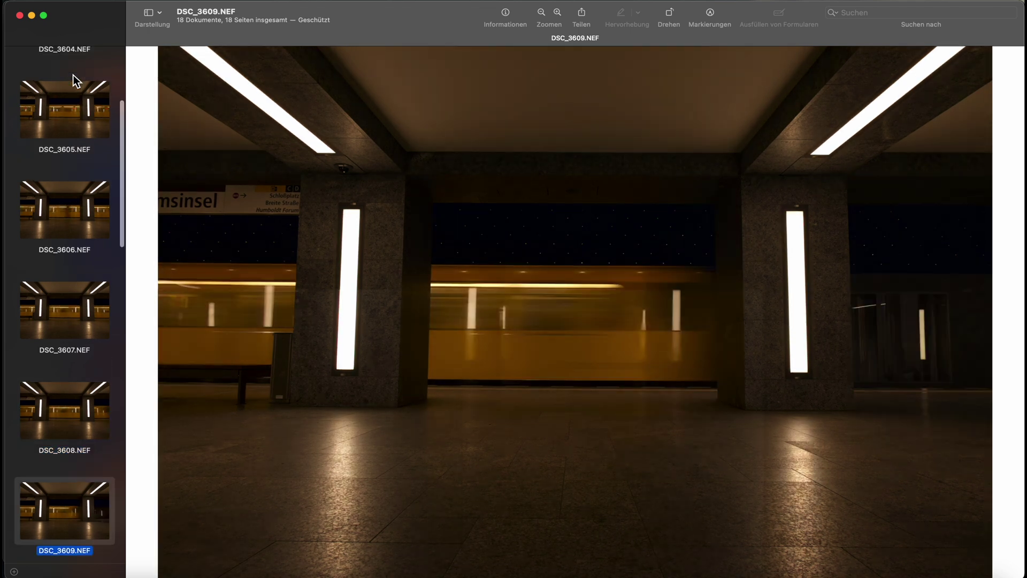
key("Down")
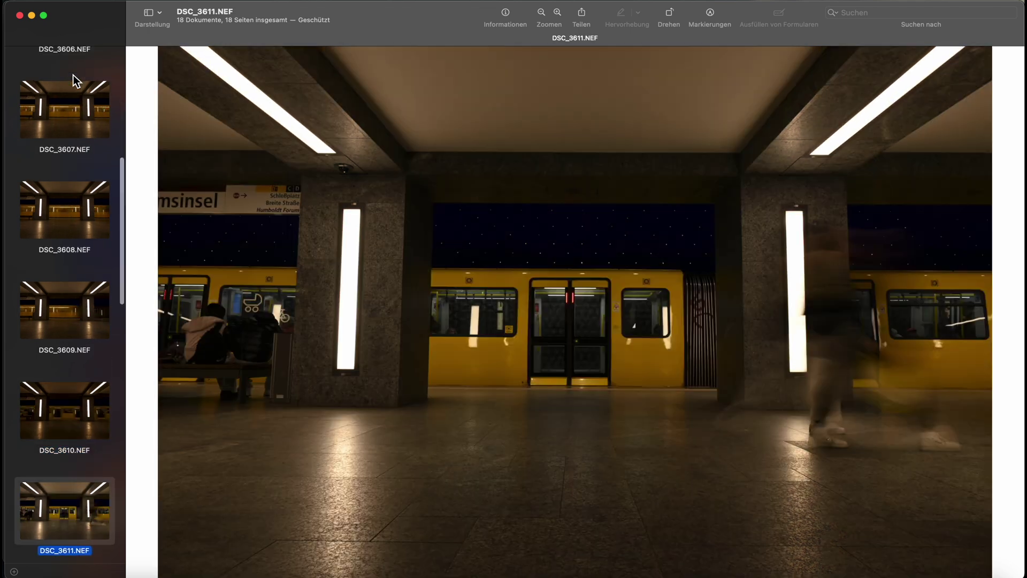
key("Down")
key("Down")
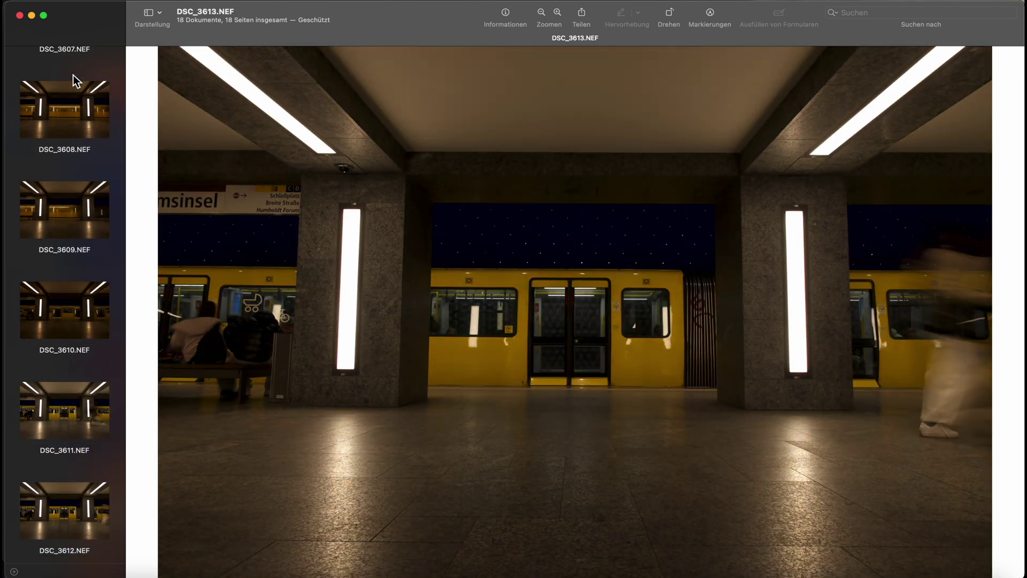
key("Down")
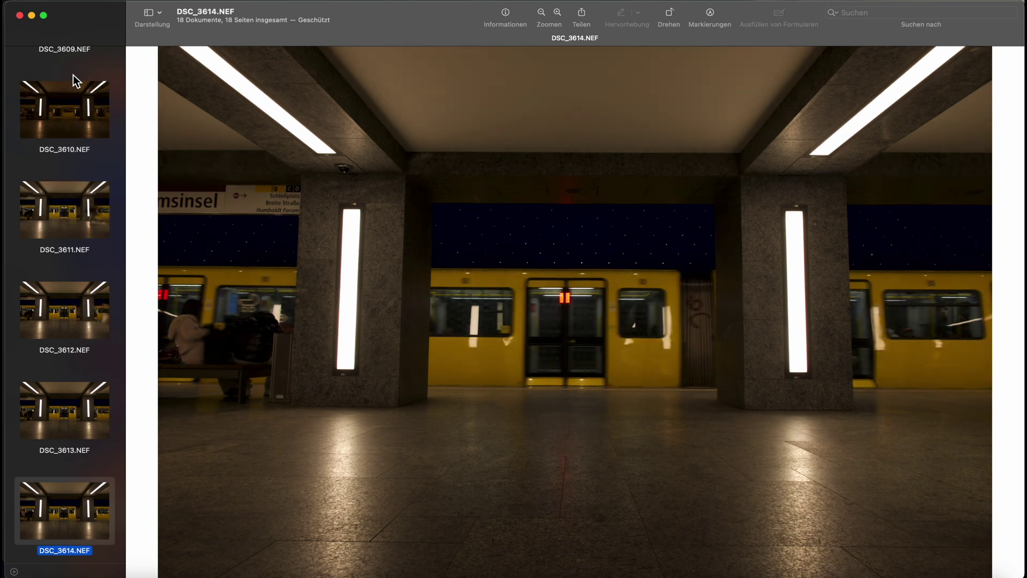
key("Down")
key("Down")
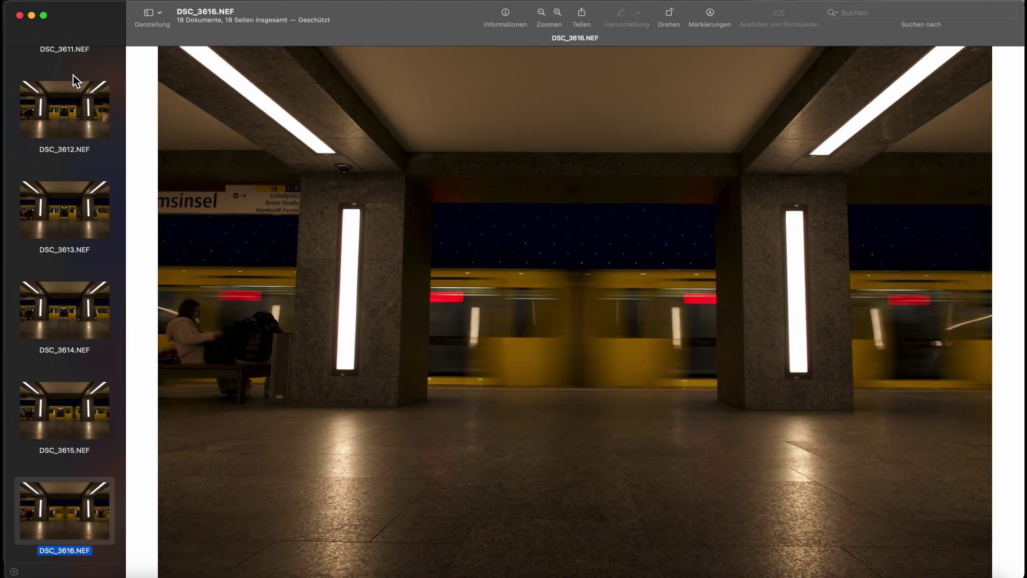
key("Down")
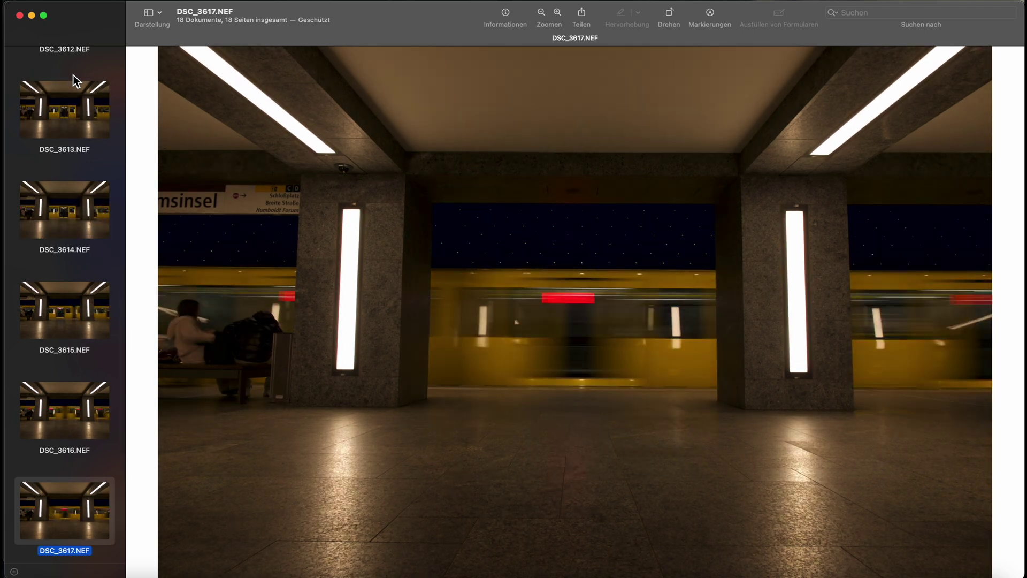
key("Up")
key("Up")
key("Up")
key("Up")
key("Up")
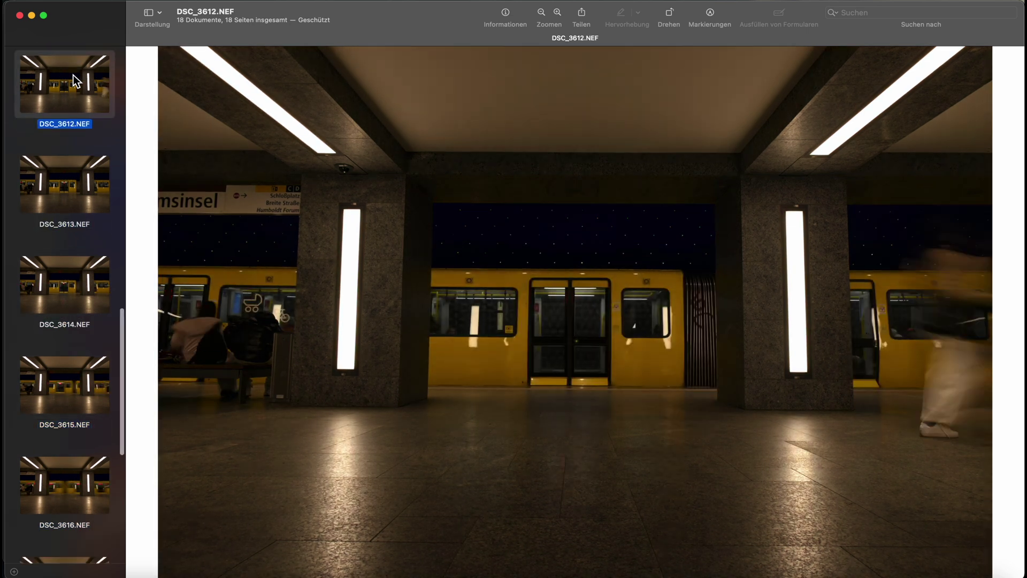
key("Up")
key("Up")
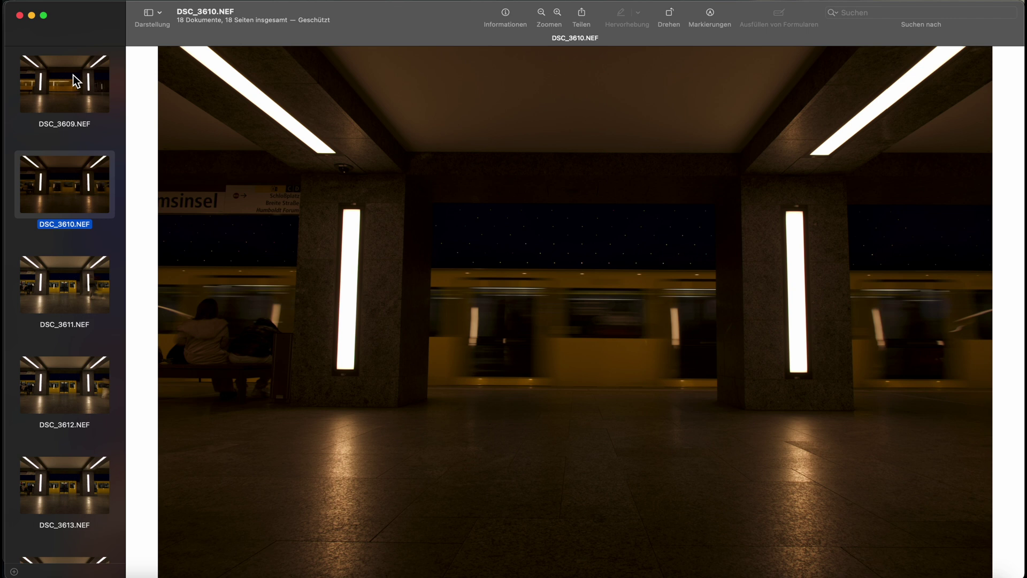
Step: Compare shots DSC_3611 through DSC_3607.NEF and settle on DSC_3608.NEF with the blurred train
key("Down")
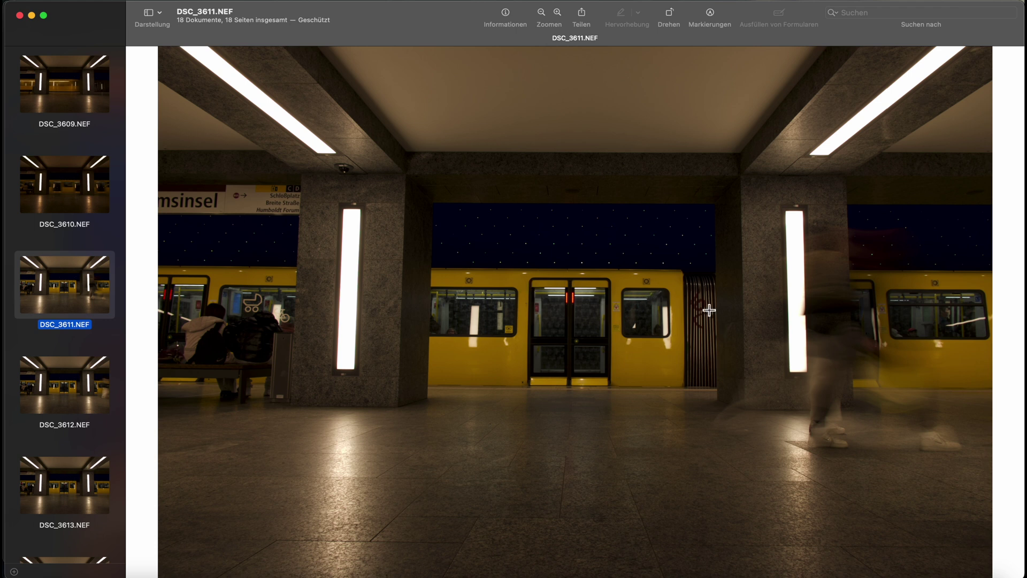
key("Up")
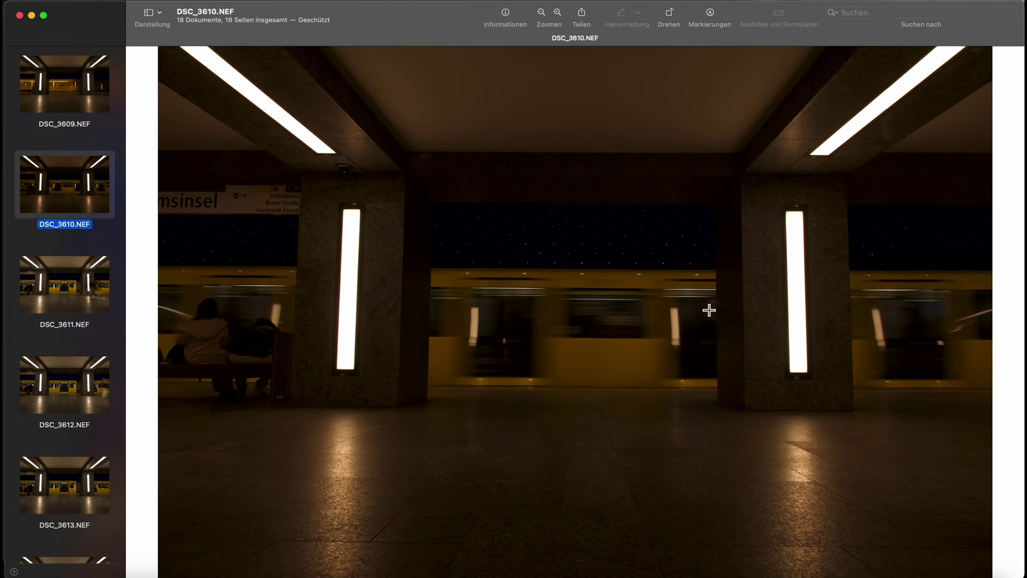
key("Up")
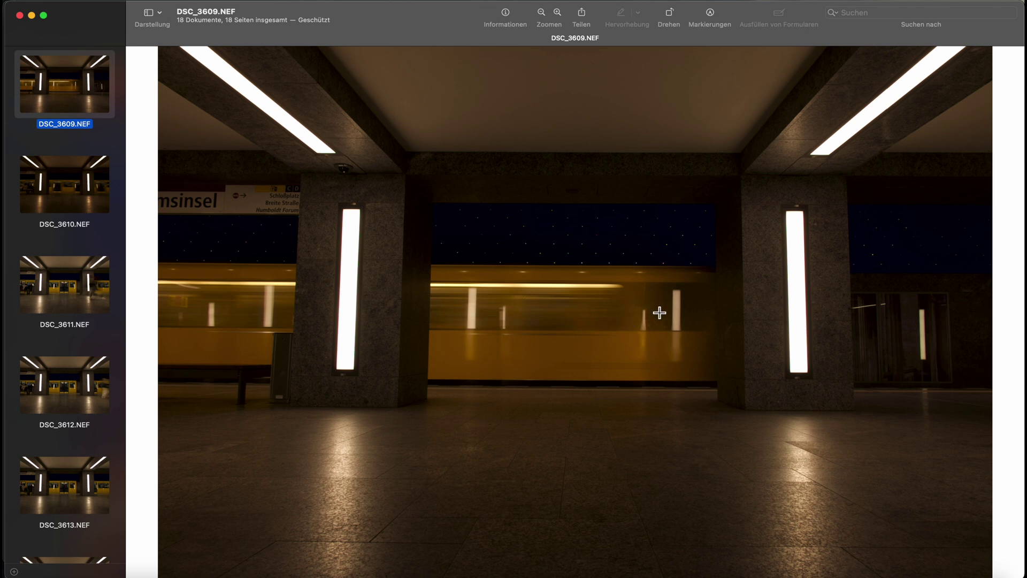
key("Up")
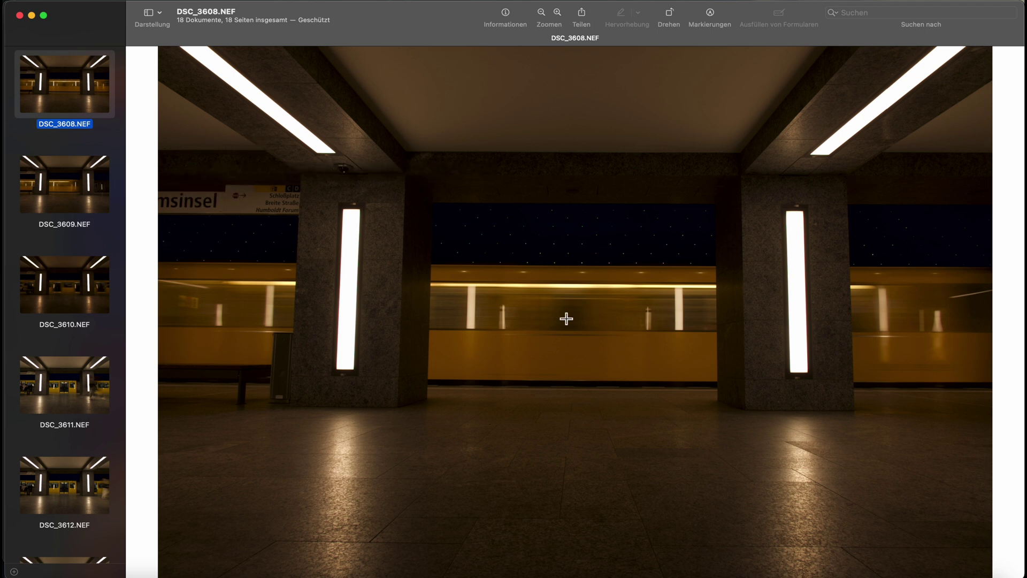
key("Up")
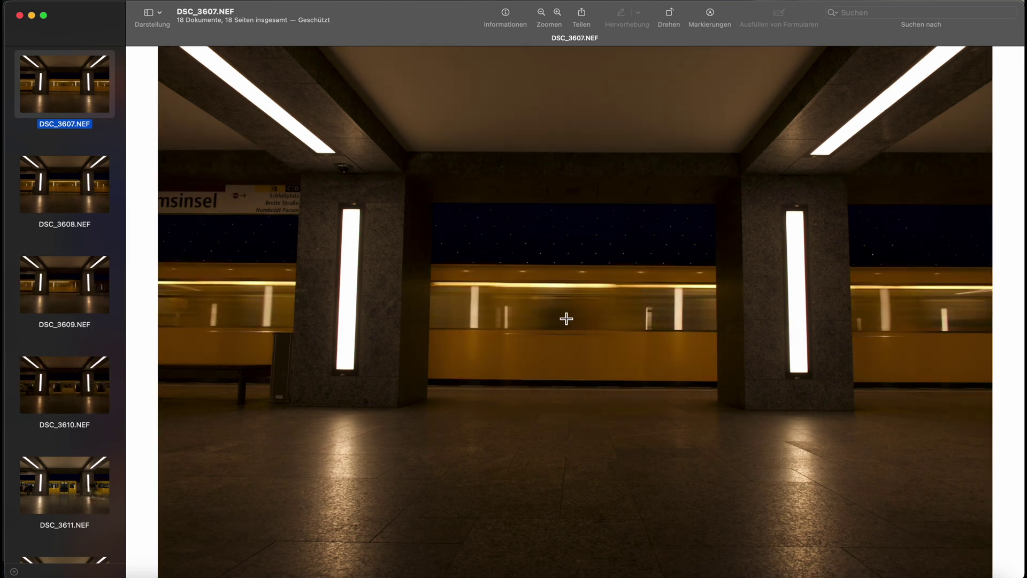
key("Down")
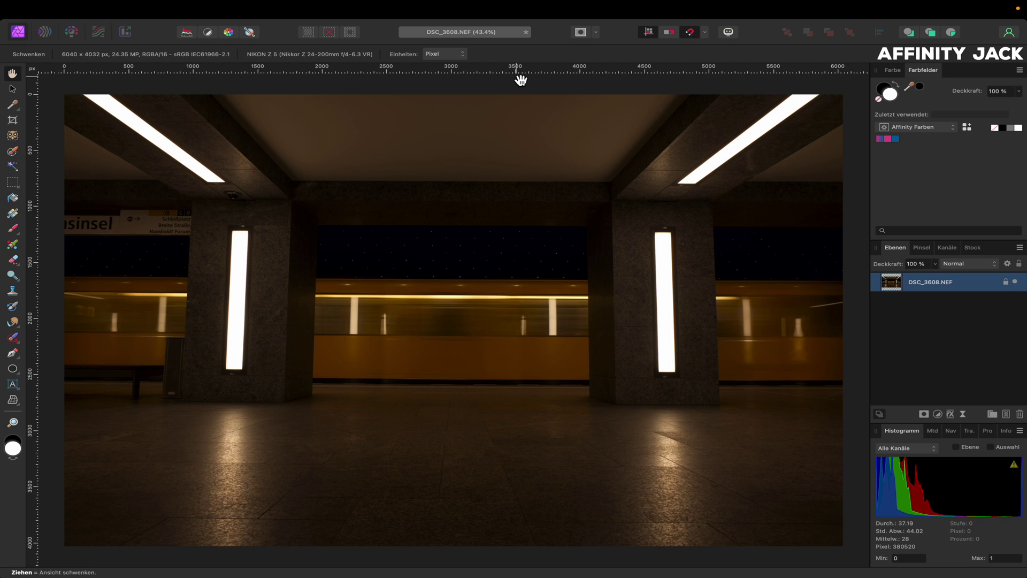
mouse_move(560, 8)
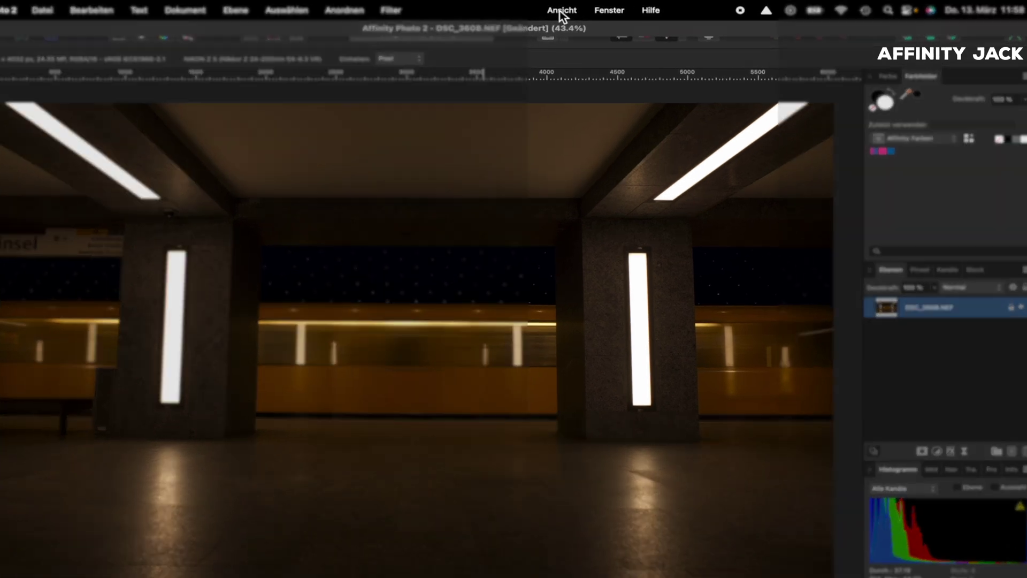
left_click(591, 9)
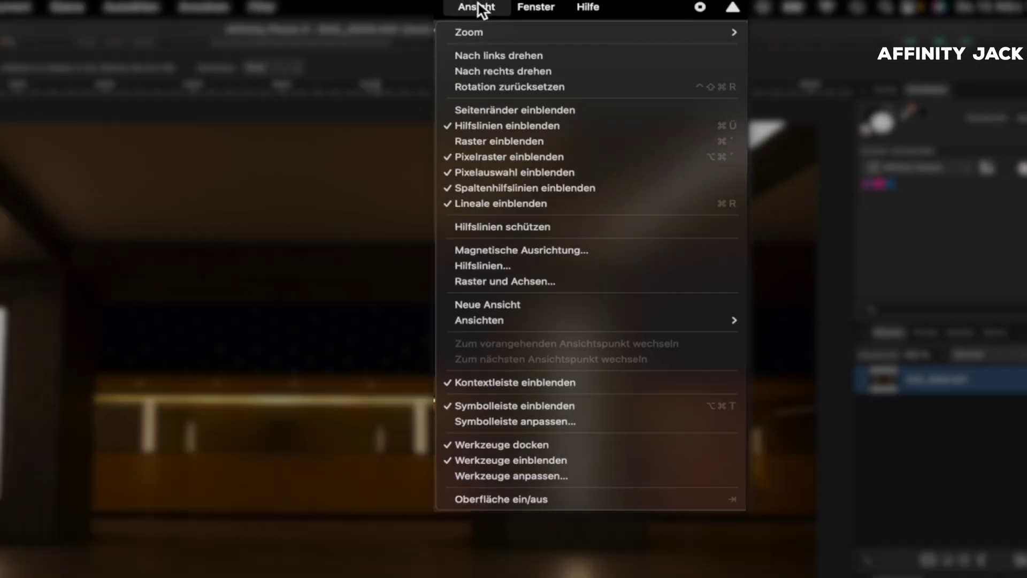
left_click(482, 10)
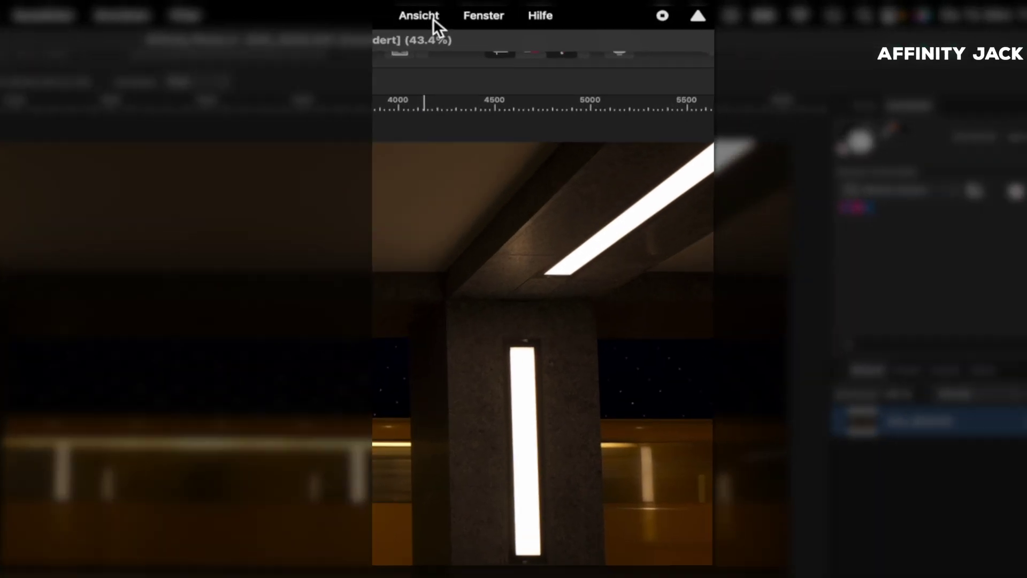
left_click(412, 17)
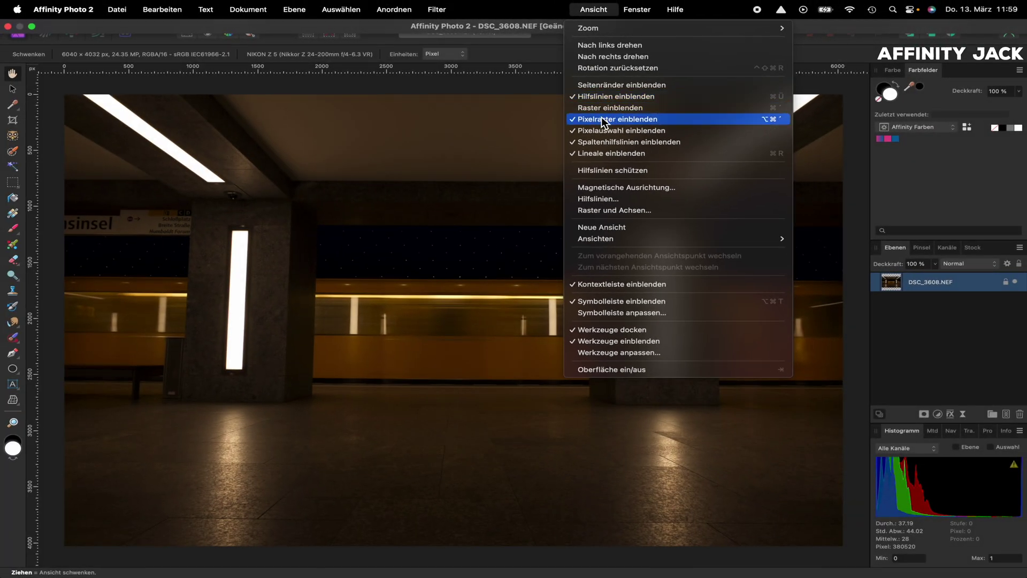
left_click(602, 16)
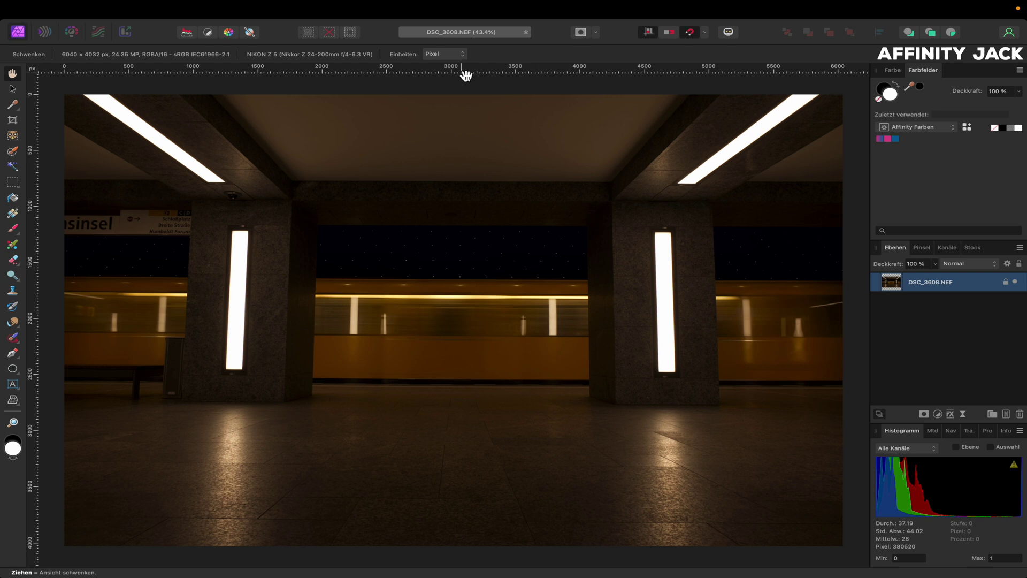
left_click(14, 91)
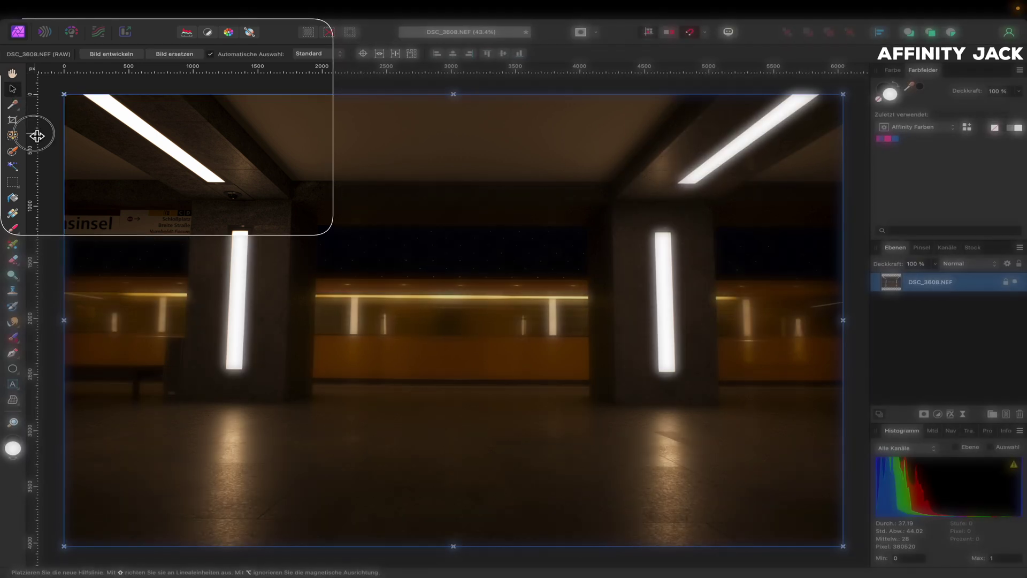
Step: Drag vertical guides to the image centre and beside each pillar's outer edge
mouse_move(37, 135)
left_mouse_down()
mouse_move(230, 132)
mouse_move(330, 157)
mouse_move(457, 165)
left_mouse_up()
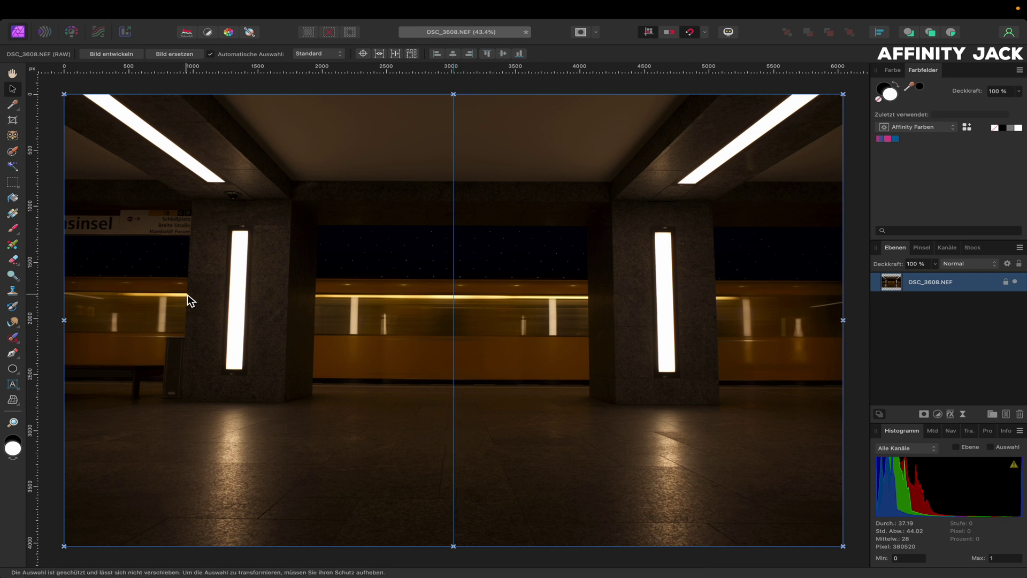
mouse_move(32, 259)
left_mouse_down()
mouse_move(730, 229)
mouse_move(718, 232)
left_mouse_up()
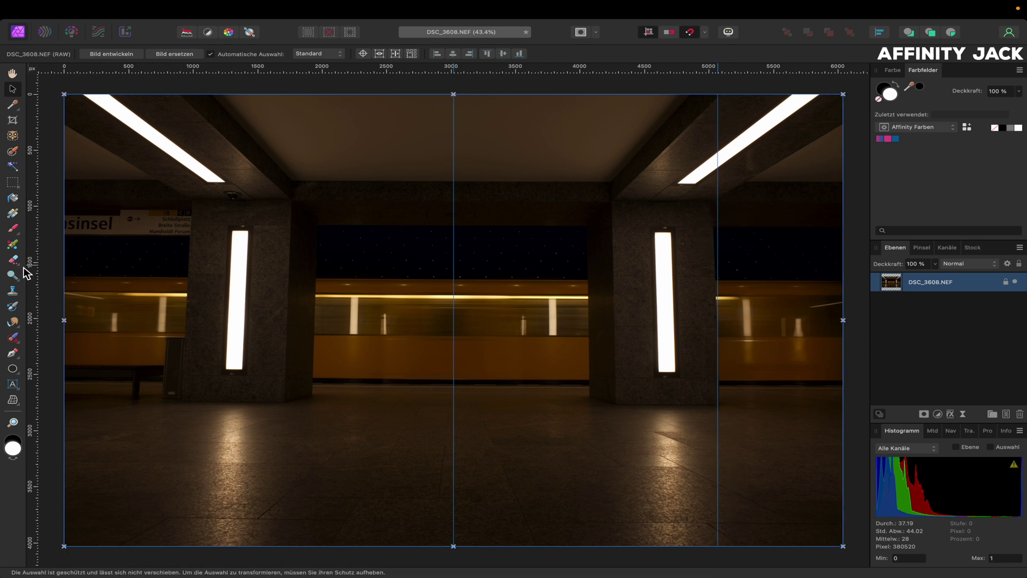
left_click_drag(32, 269, 181, 280)
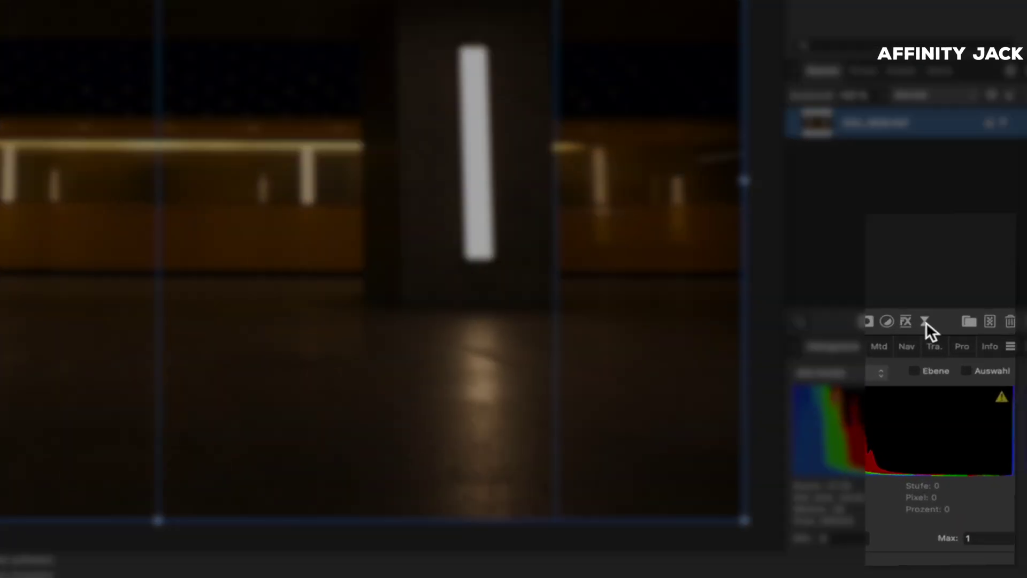
Step: Add a Perspective live filter to the photo layer and move its dialog aside
left_click(962, 413)
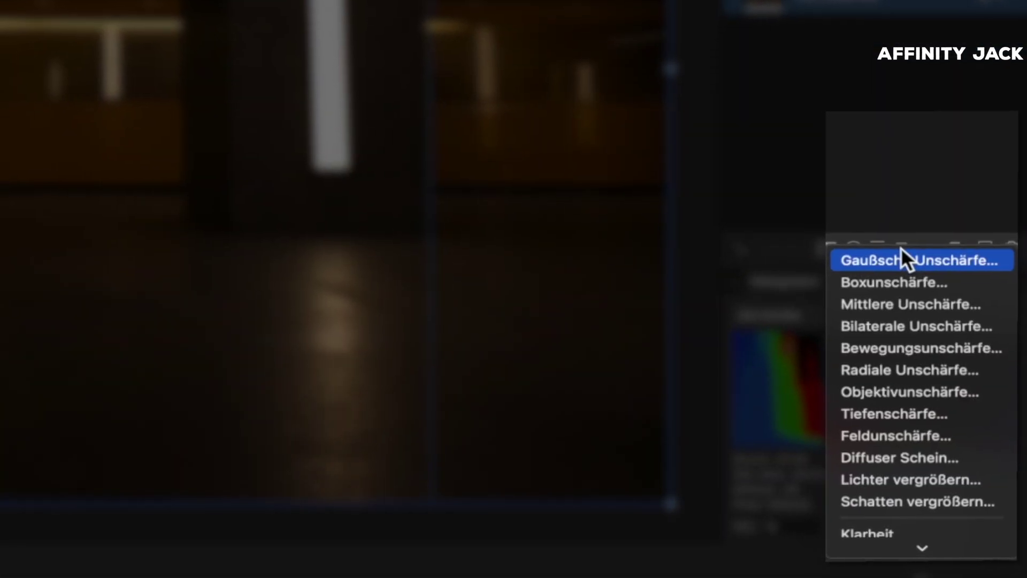
scroll(908, 379, "down", 10)
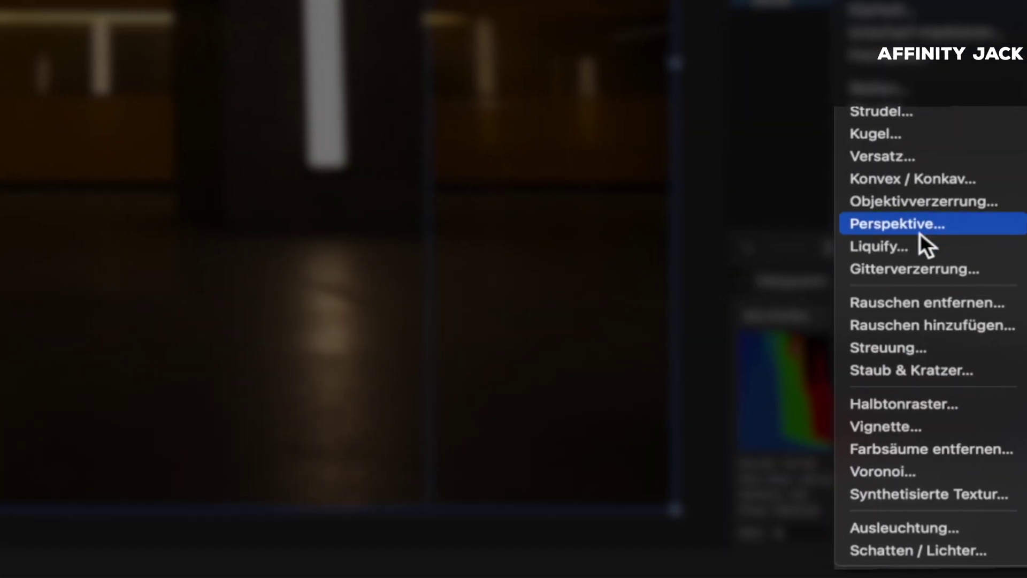
left_click(921, 231)
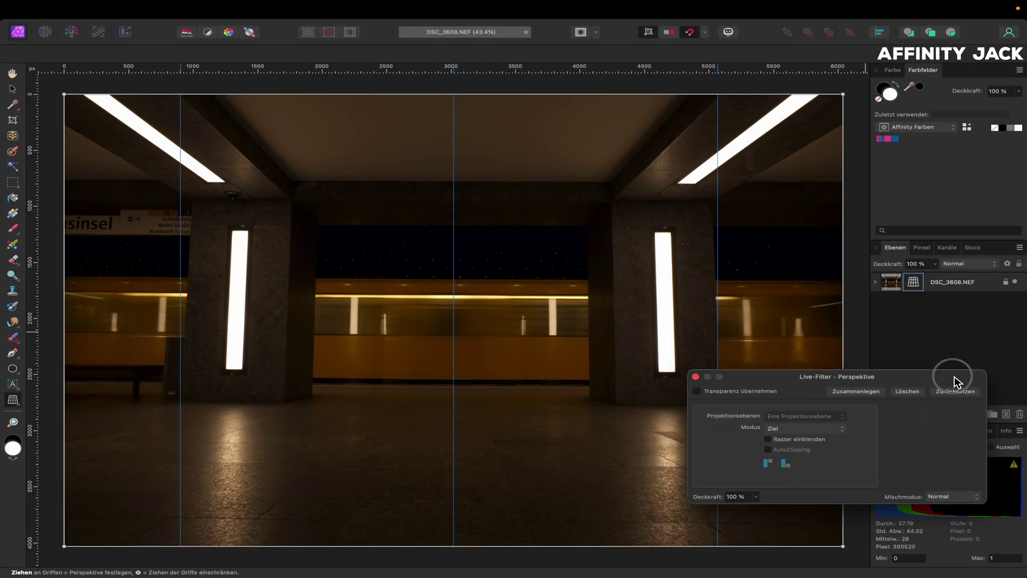
left_click_drag(954, 377, 968, 197)
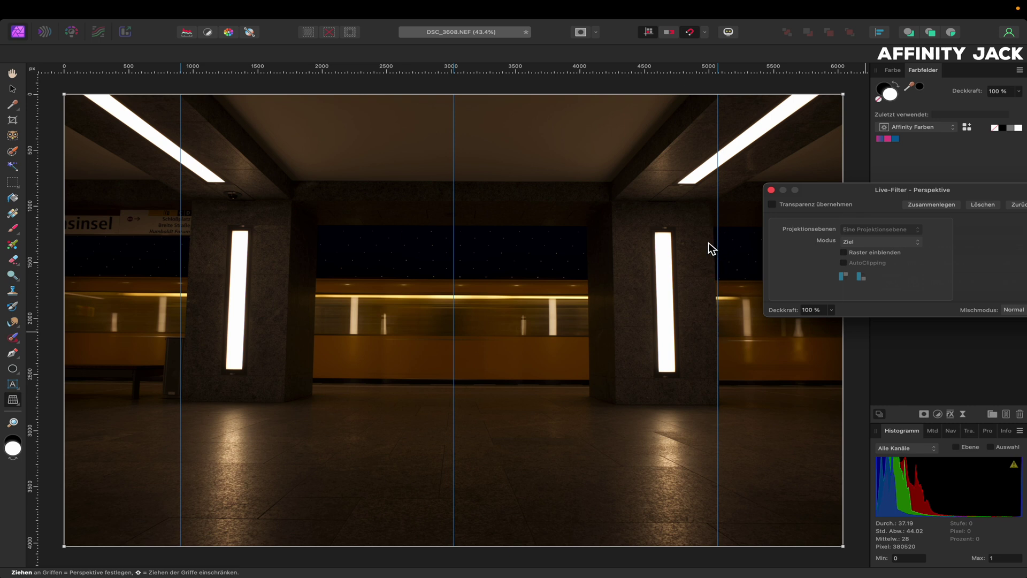
scroll(681, 252, "down", 3)
scroll(682, 252, "up", 2)
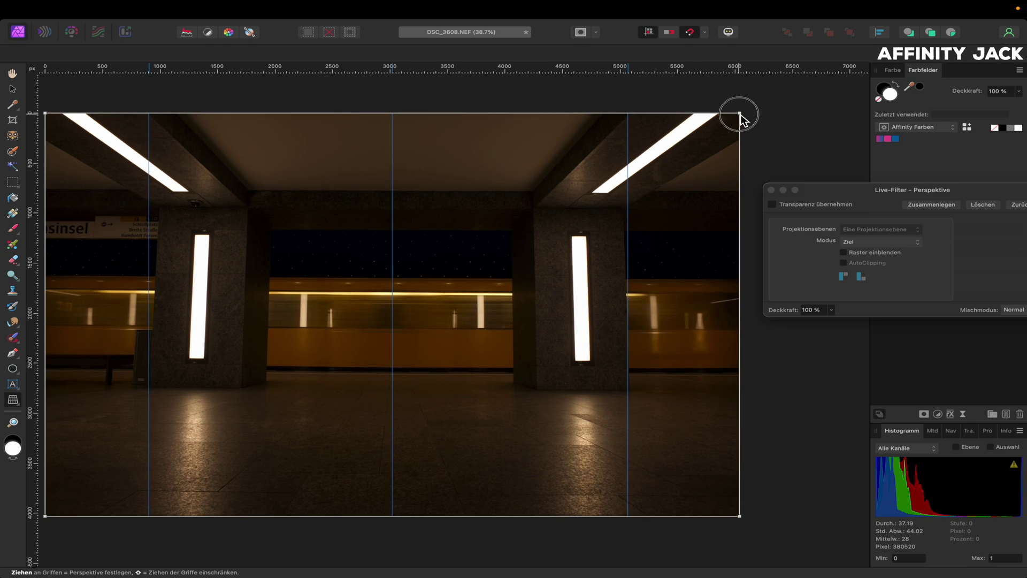
Step: Pull both top corners outward and the bottom-left corner down, then close the Perspective filter
left_click_drag(740, 114, 759, 114)
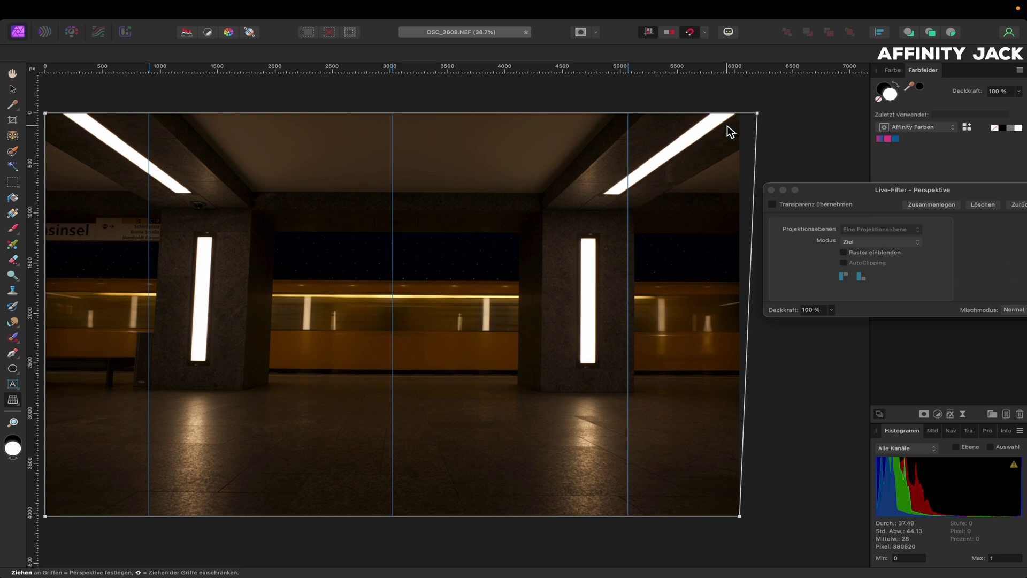
scroll(726, 125, "left", 5)
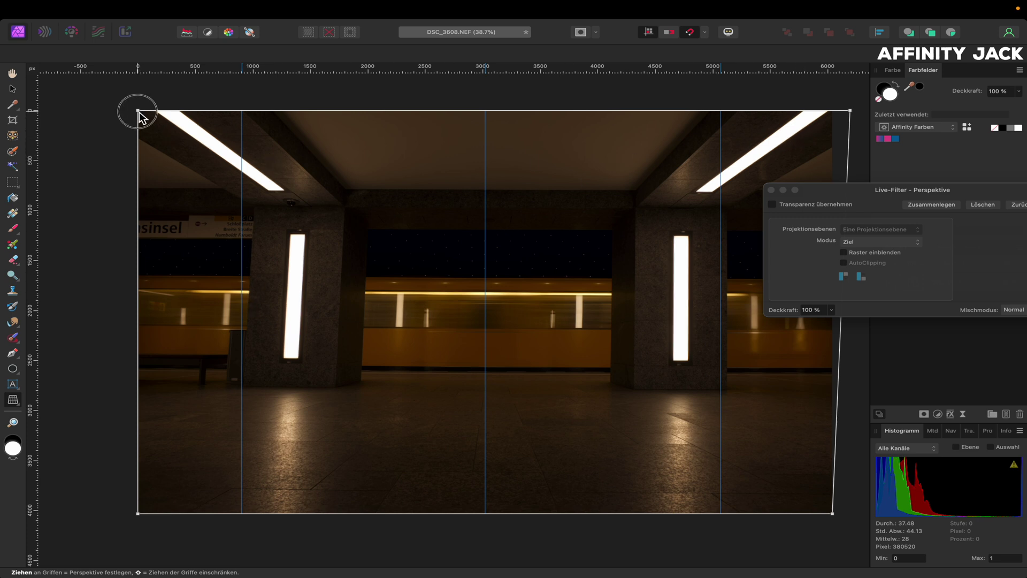
left_click_drag(138, 111, 106, 111)
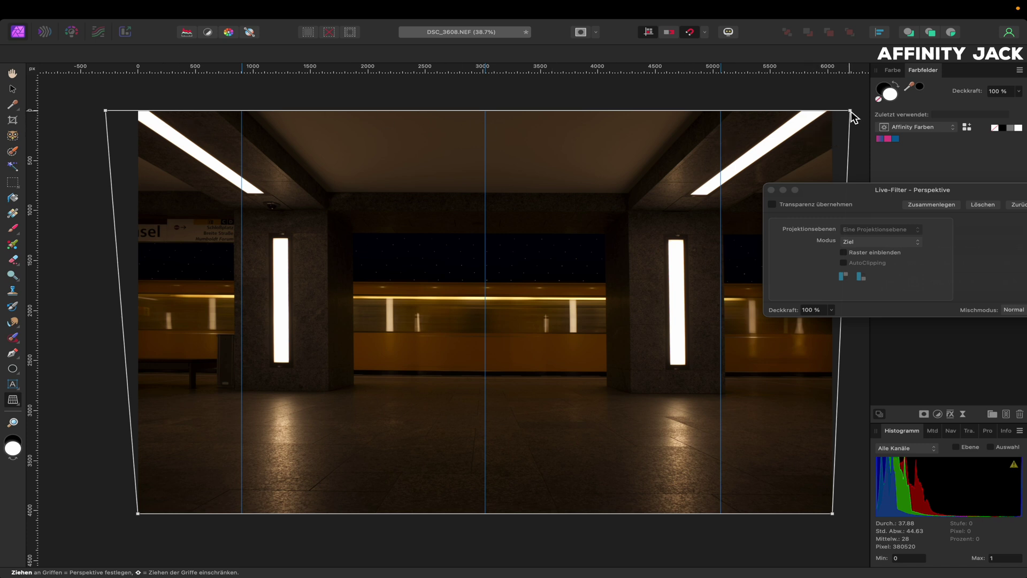
left_click_drag(852, 111, 864, 111)
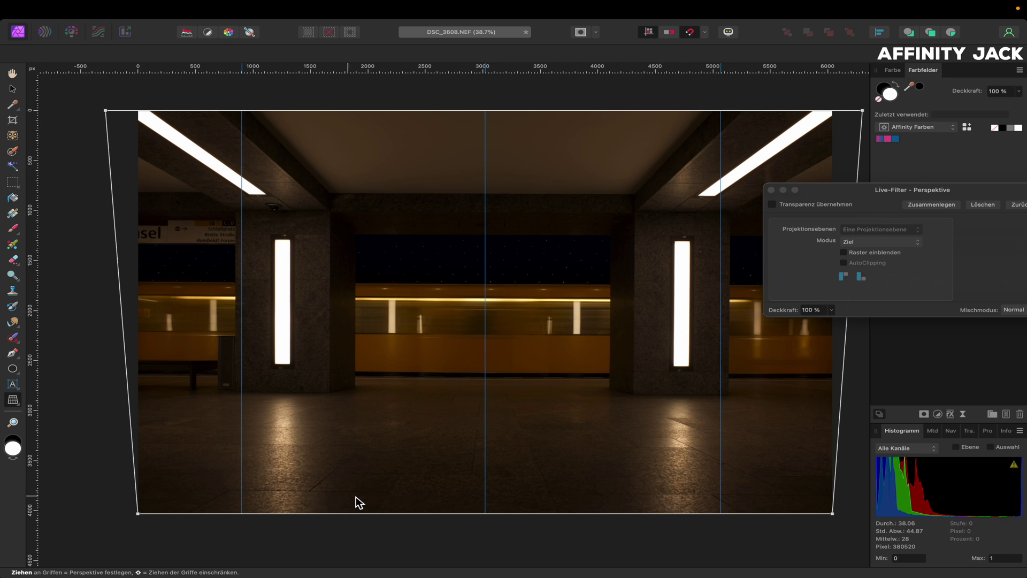
left_click(138, 514)
left_click_drag(139, 516, 140, 524)
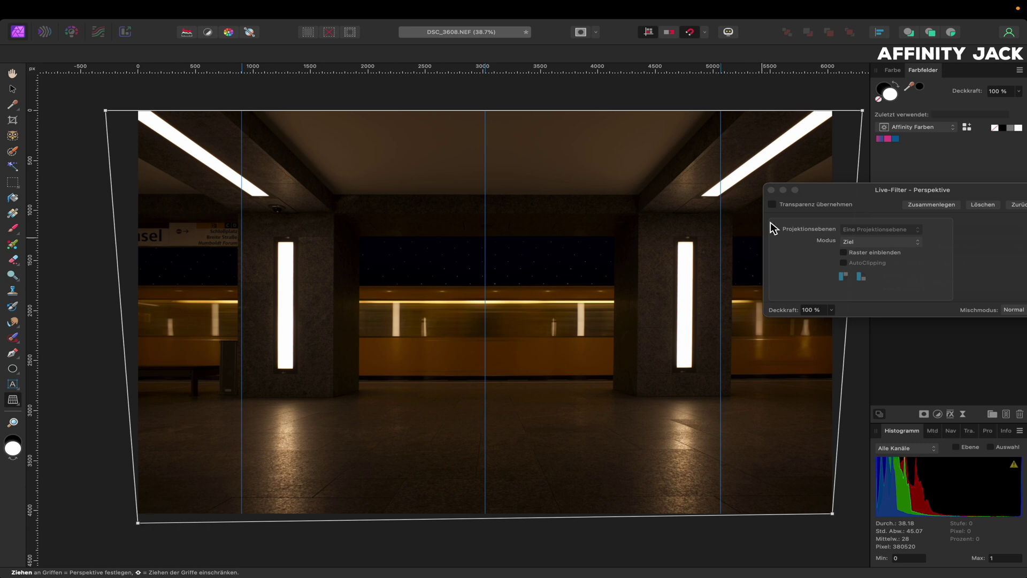
left_click(771, 190)
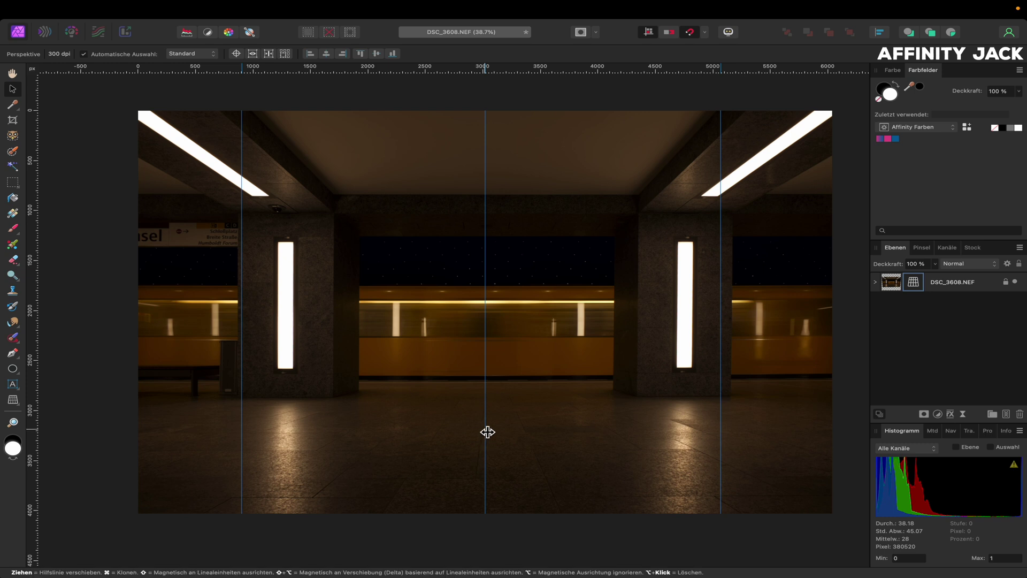
Step: Add a Mesh Warp live filter with a vertical centre line and a horizontal floor line
left_click(891, 283)
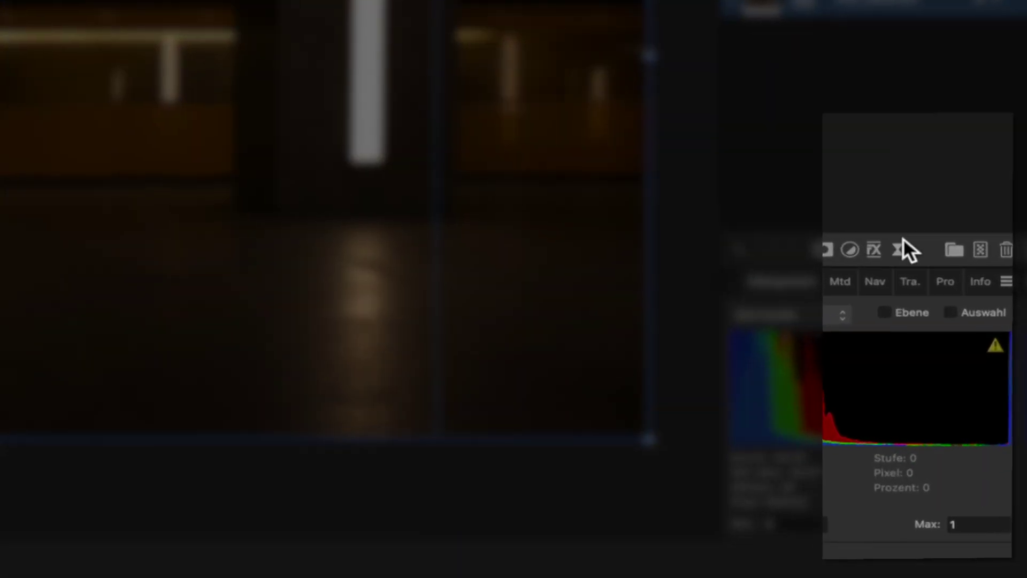
left_click(907, 246)
scroll(917, 350, "down", 10)
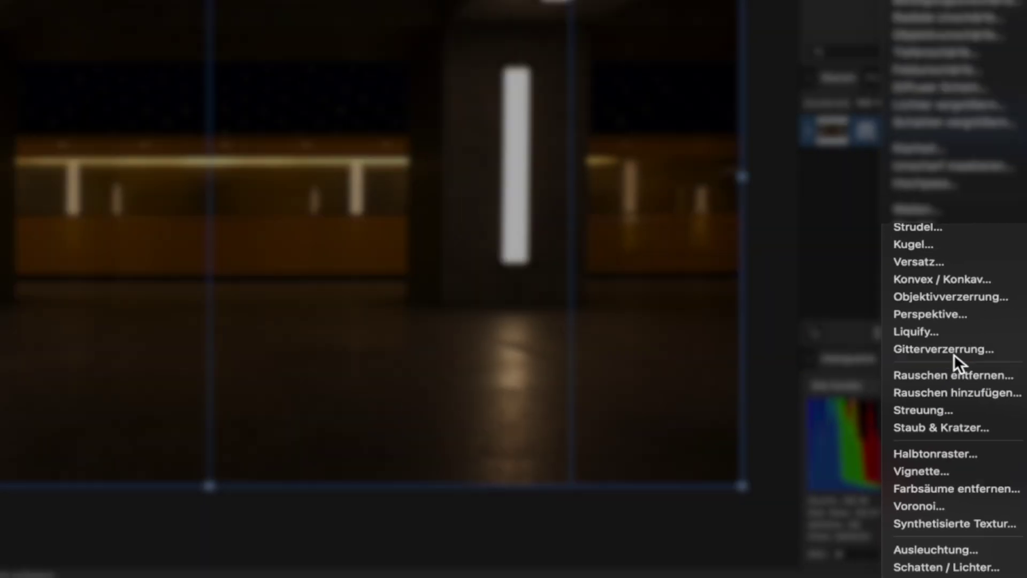
left_click(947, 349)
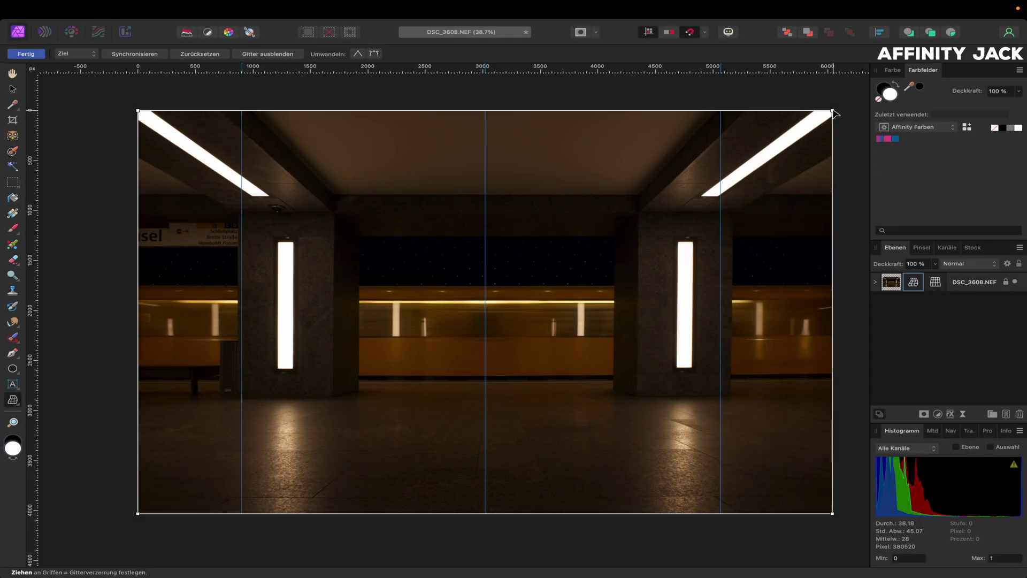
mouse_move(833, 112)
left_mouse_down()
mouse_move(826, 119)
mouse_move(833, 111)
left_mouse_up()
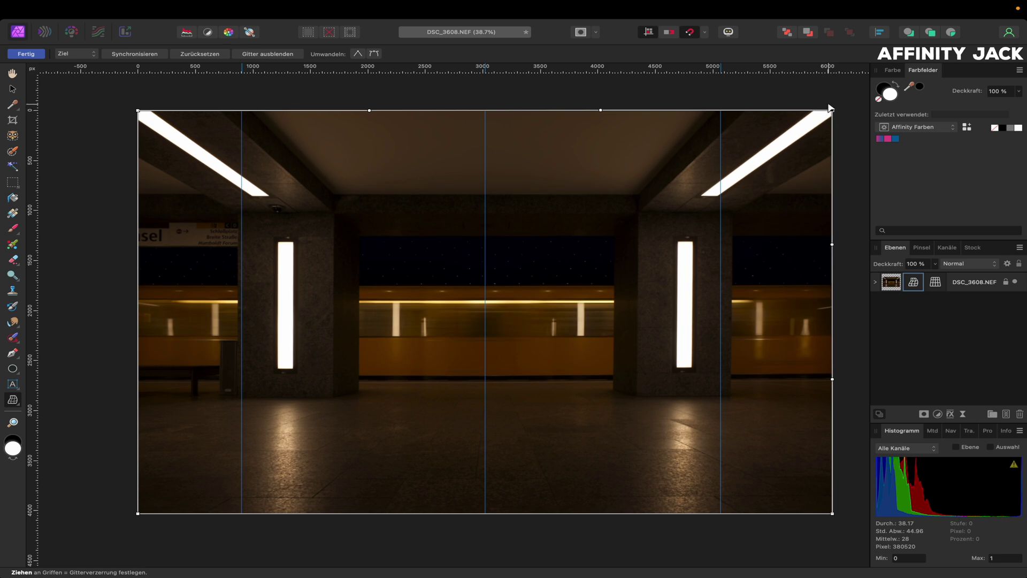
left_click(484, 111)
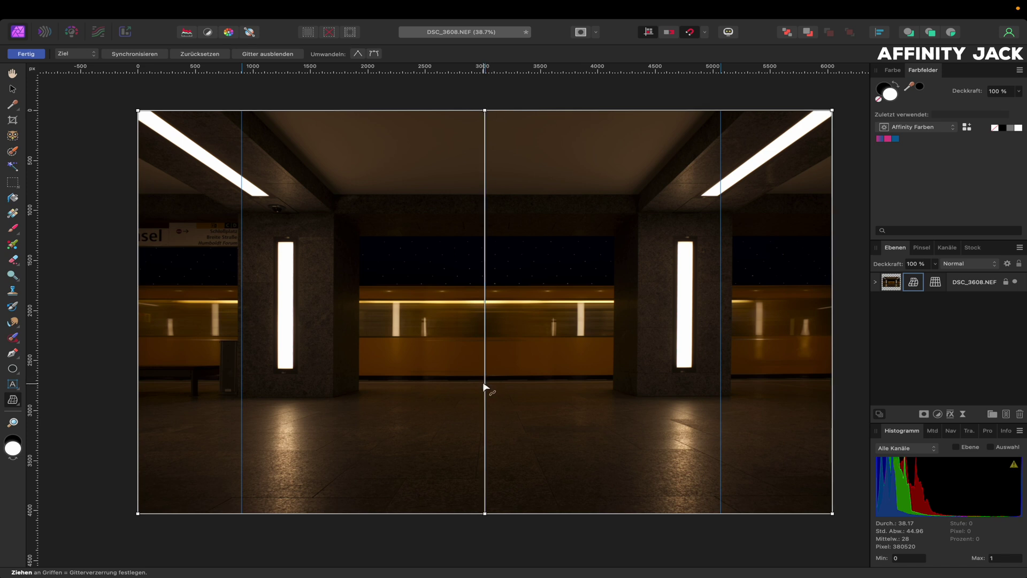
left_click(832, 382)
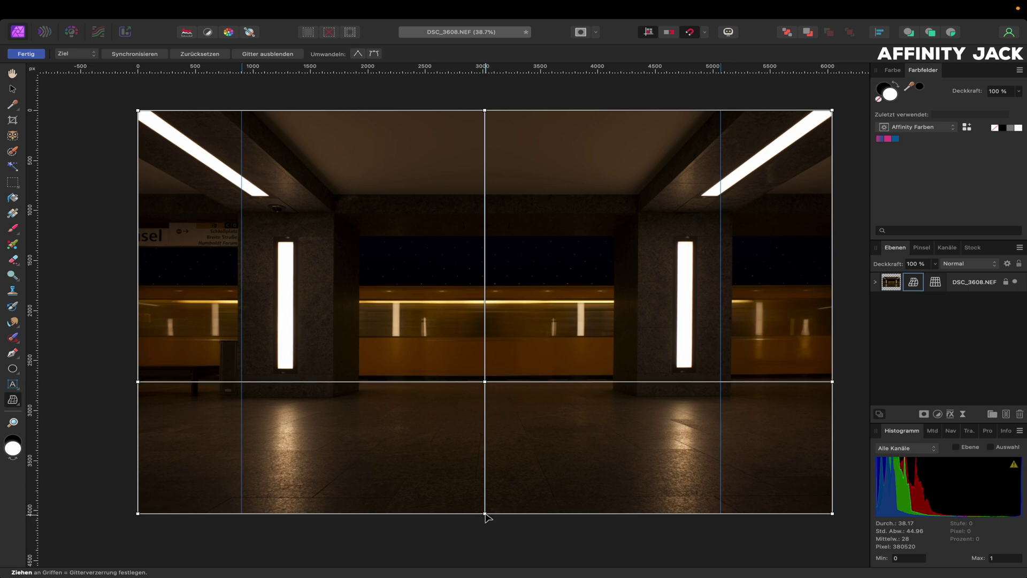
Step: Nudge the bottom-right and bottom-middle mesh nodes outward and commit the warp
left_click(833, 514)
mouse_move(832, 514)
left_mouse_down()
mouse_move(852, 511)
mouse_move(842, 512)
left_mouse_up()
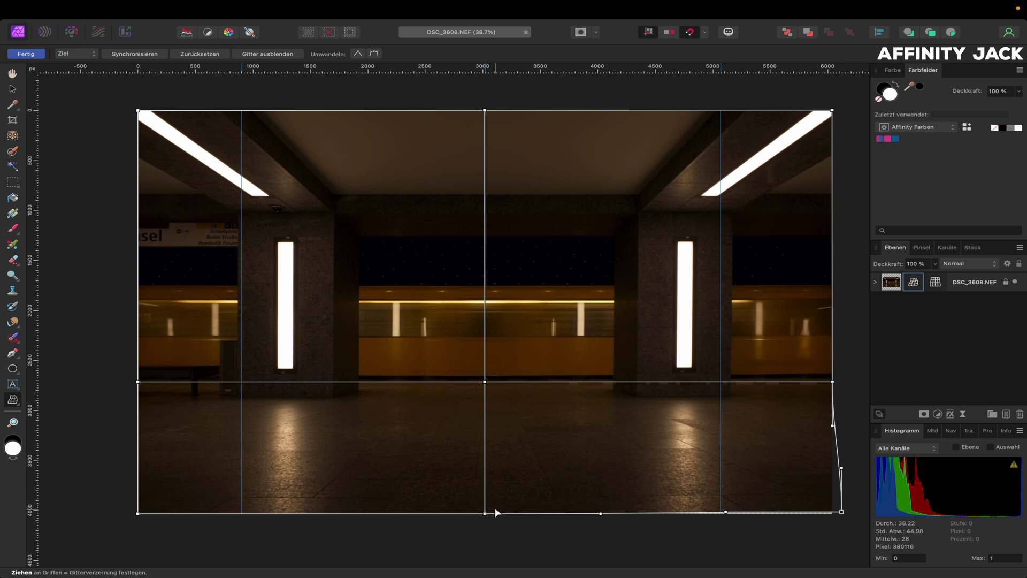
left_click_drag(485, 514, 491, 514)
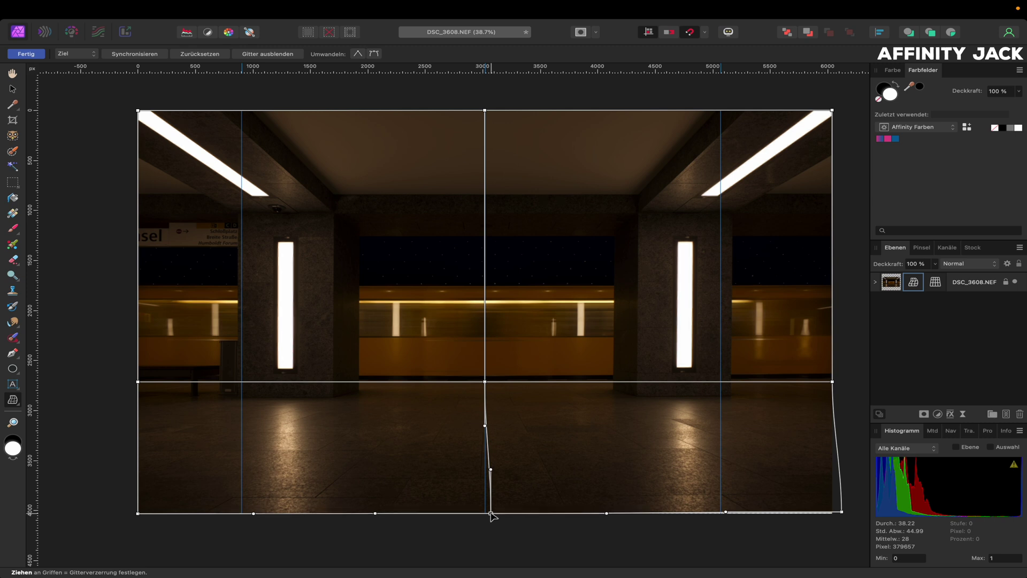
left_click_drag(841, 512, 842, 515)
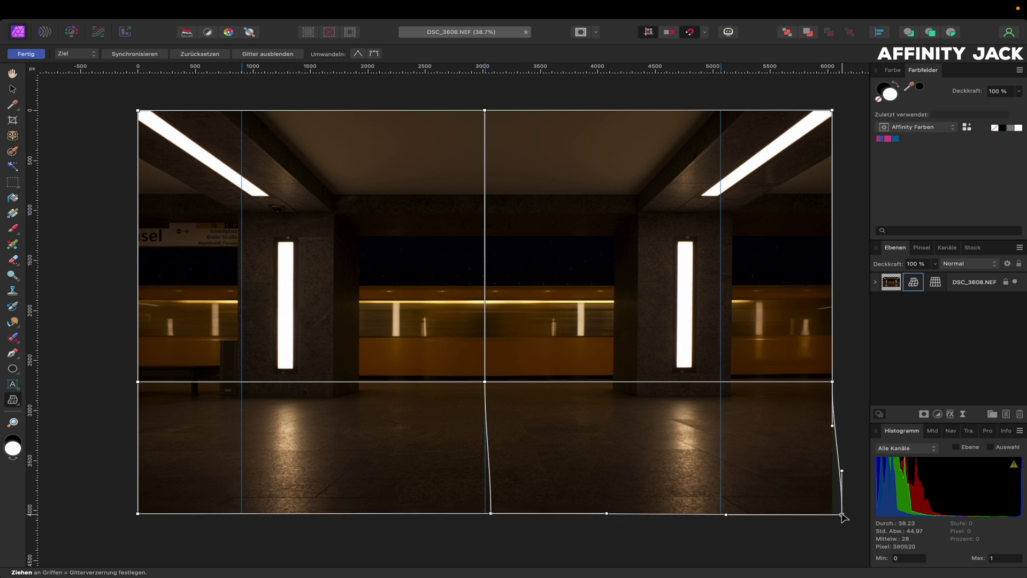
left_click(491, 513)
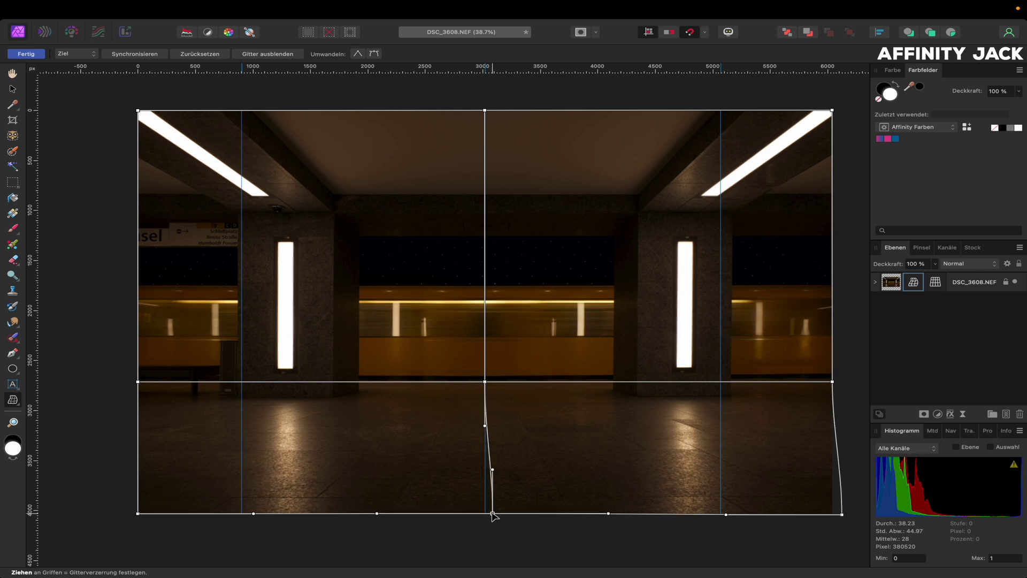
left_click_drag(492, 514, 493, 513)
left_click(26, 55)
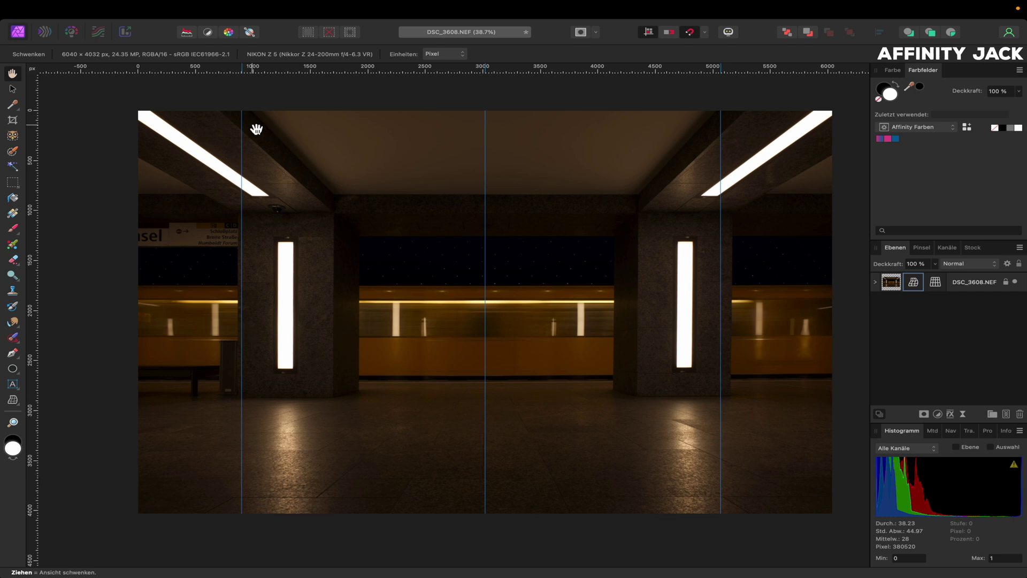
Step: With the Move tool, drag all three vertical guides back onto the ruler
left_click(14, 90)
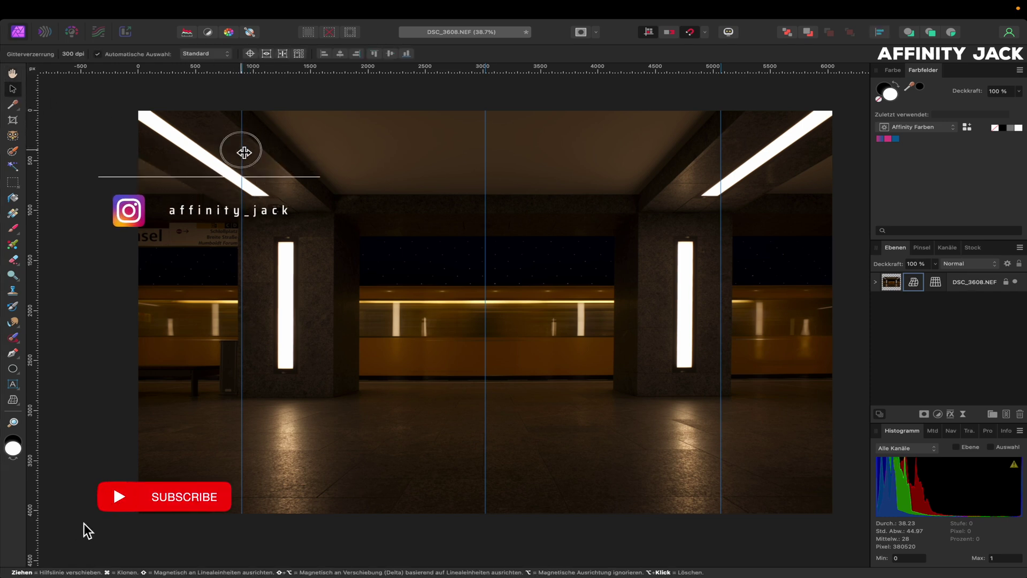
left_click_drag(244, 153, 41, 151)
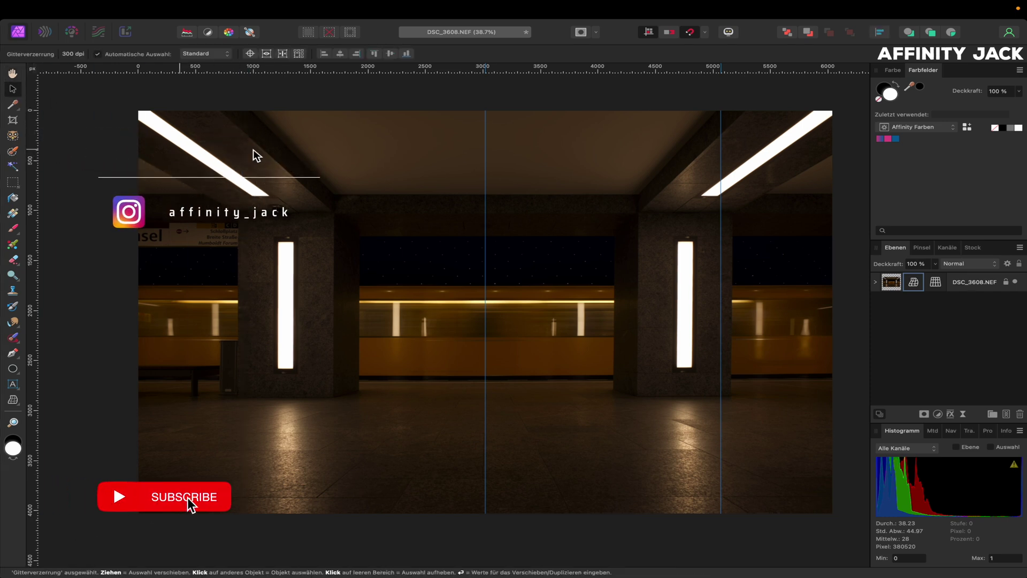
left_click_drag(486, 161, 41, 179)
left_click_drag(721, 171, 38, 200)
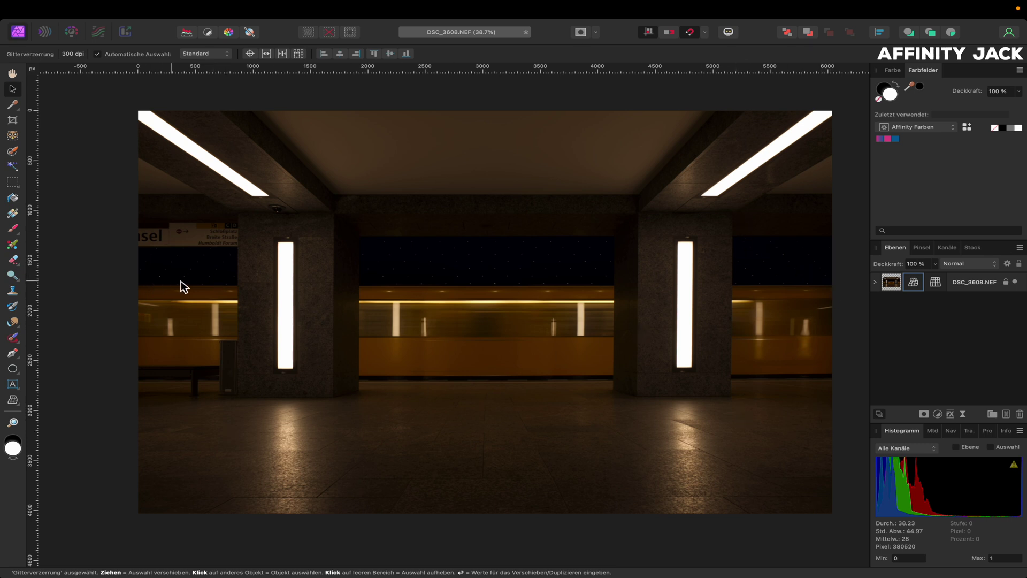
Step: Duplicate the DSC_3608.NEF layer with Ctrl+J and rasterize the copy
left_click(893, 284)
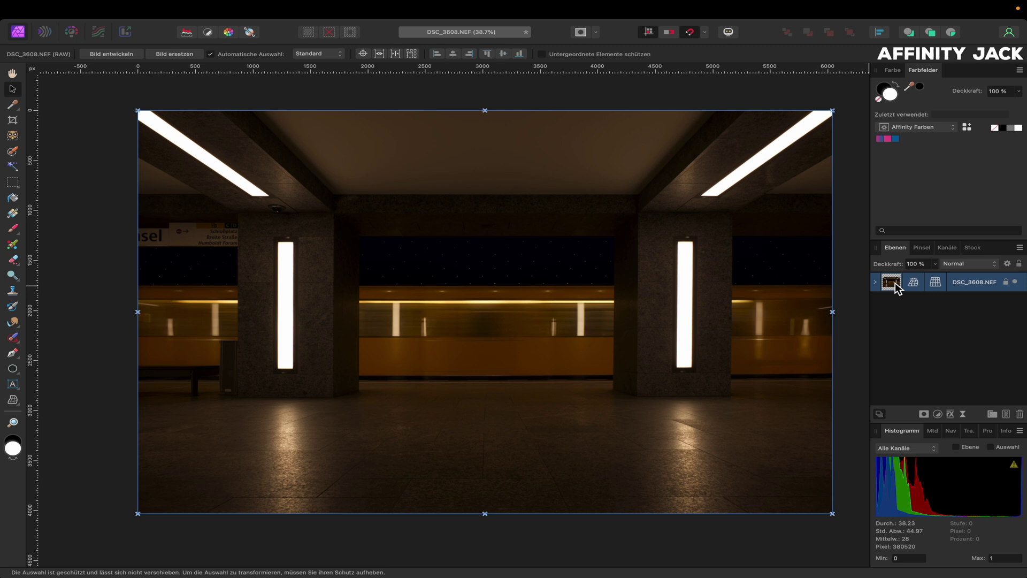
key("ctrl+j")
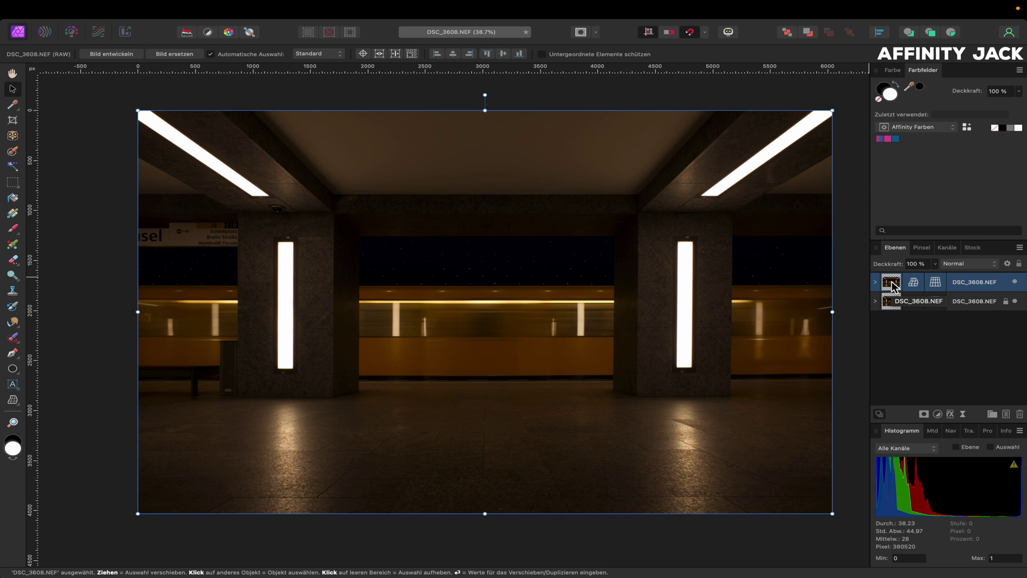
right_click(892, 282)
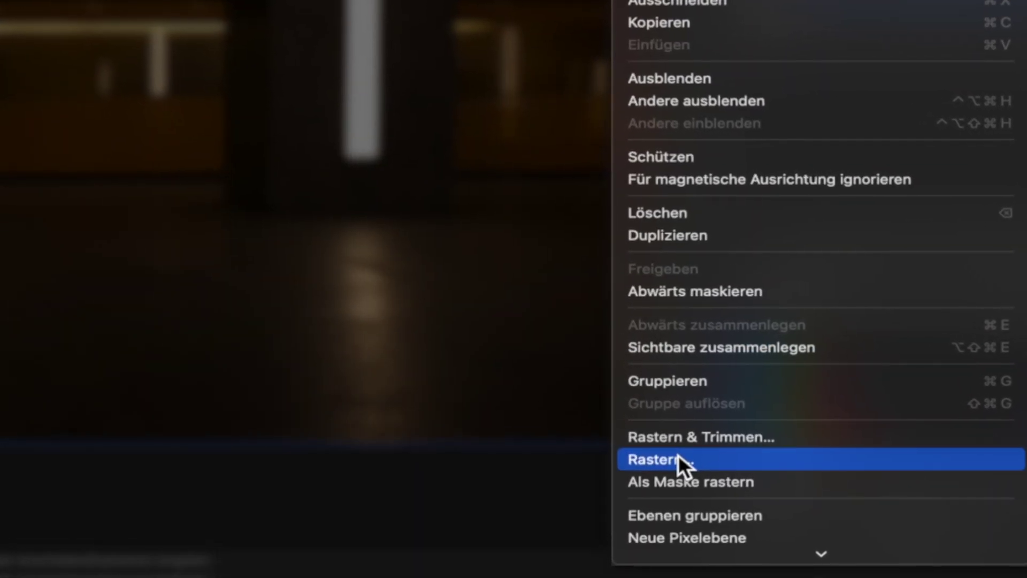
left_click(679, 459)
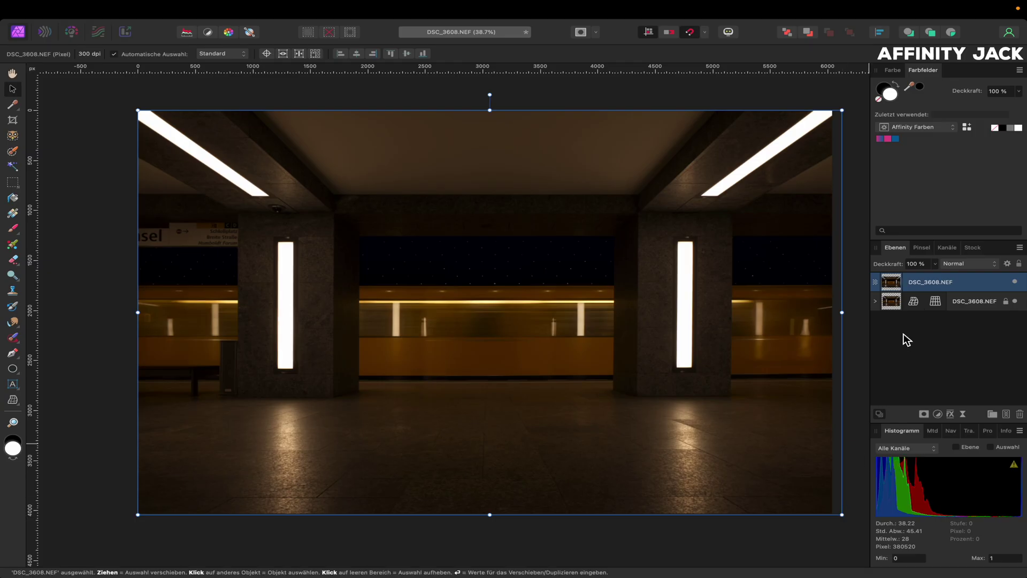
left_click_drag(941, 283, 897, 281)
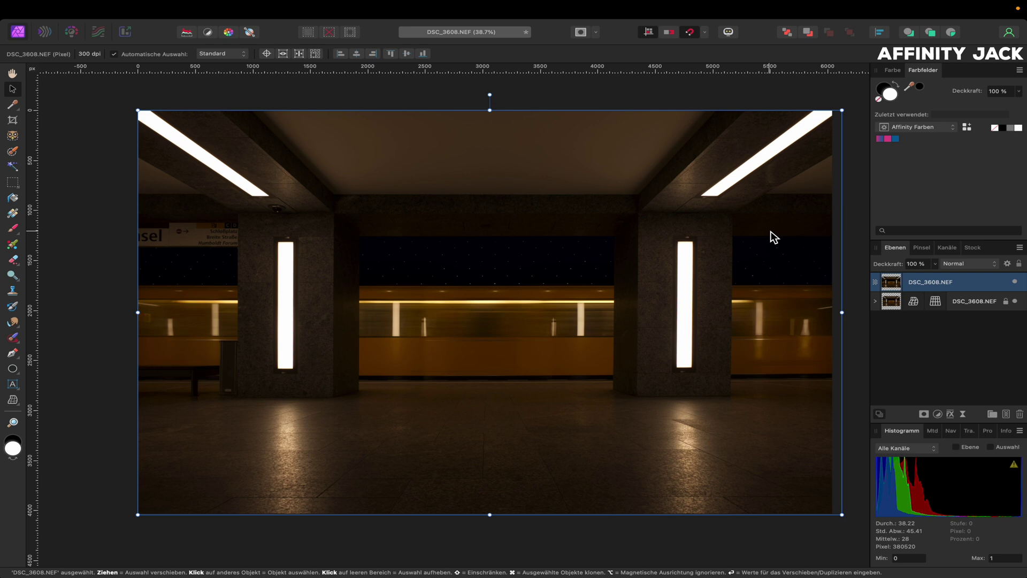
Step: Copy the train section right of the right pillar and paste it as a new layer
left_click(12, 183)
scroll(771, 245, "up", 3)
scroll(770, 245, "up", 2)
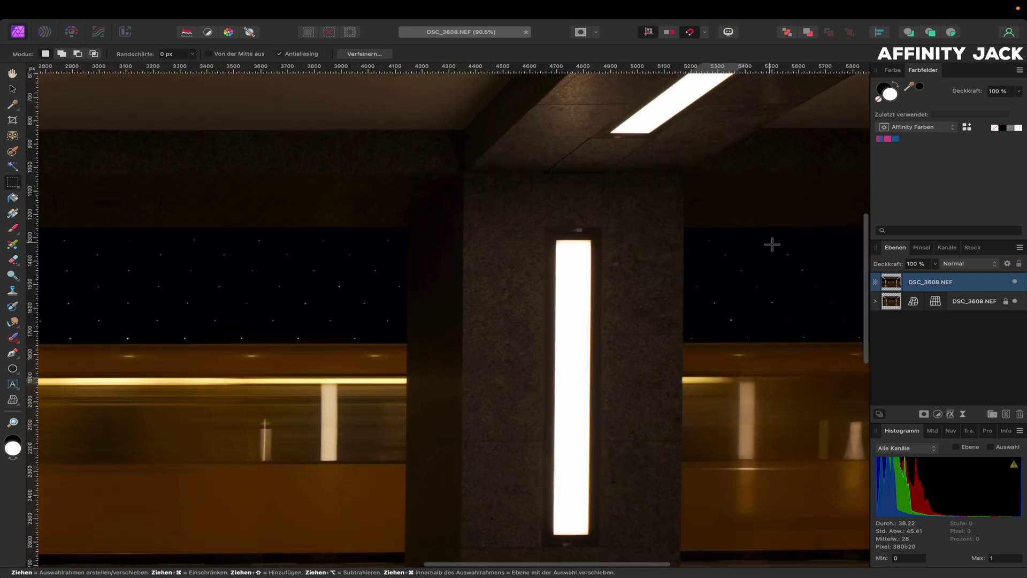
scroll(772, 245, "up", 2)
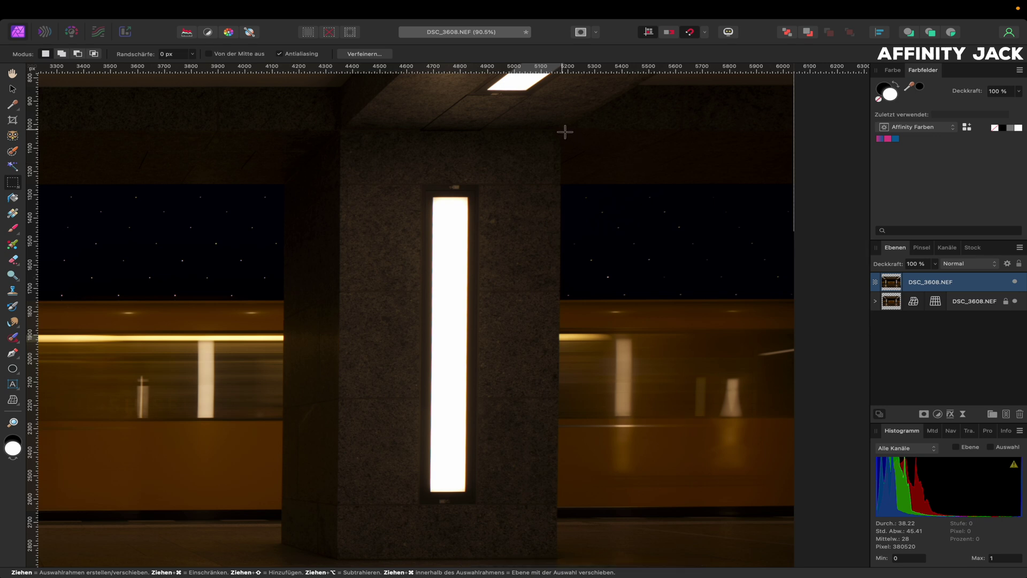
scroll(565, 131, "down", 2)
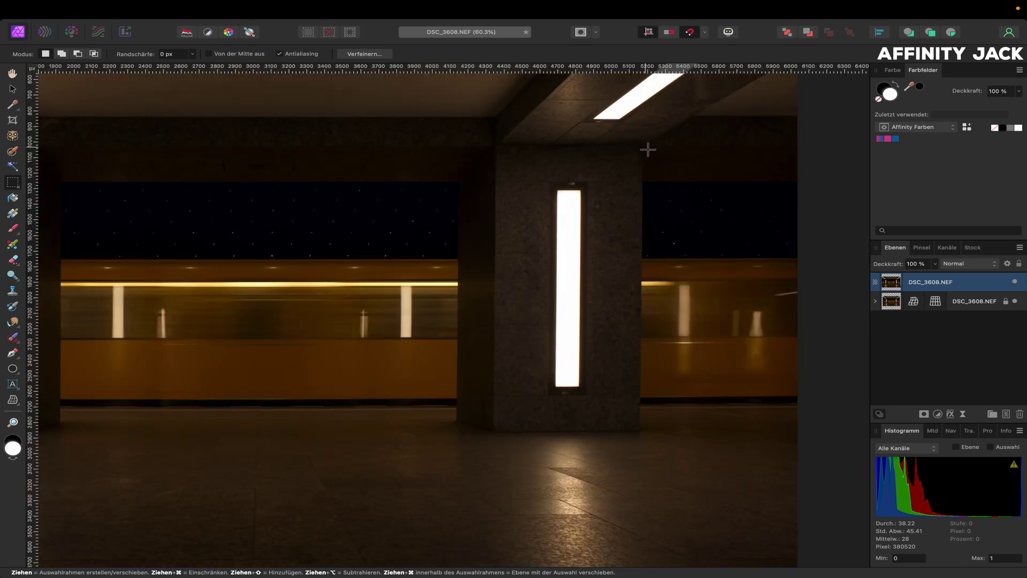
mouse_move(645, 145)
left_mouse_down()
mouse_move(804, 231)
mouse_move(800, 513)
left_mouse_up()
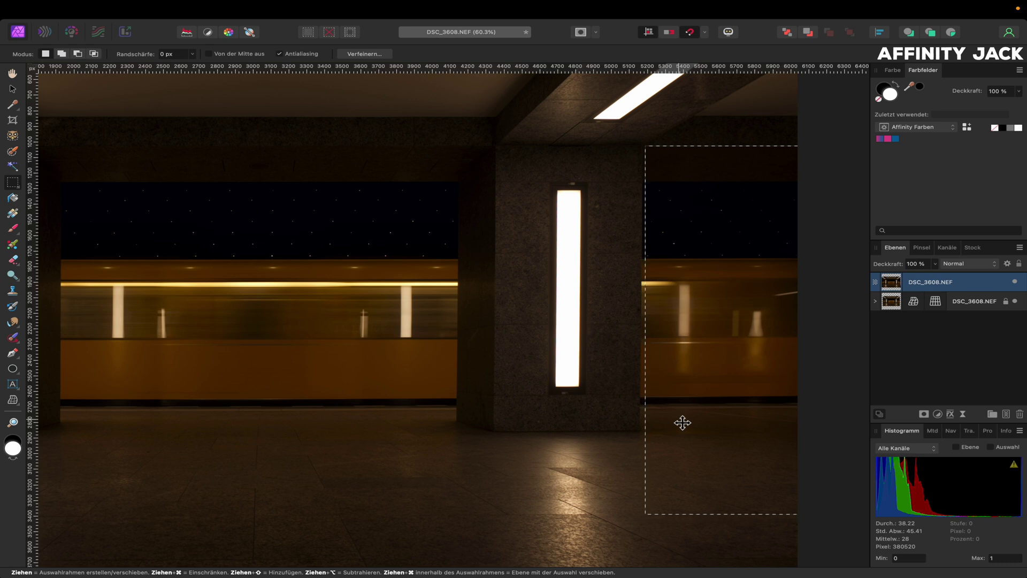
key("super+c")
key("super+v")
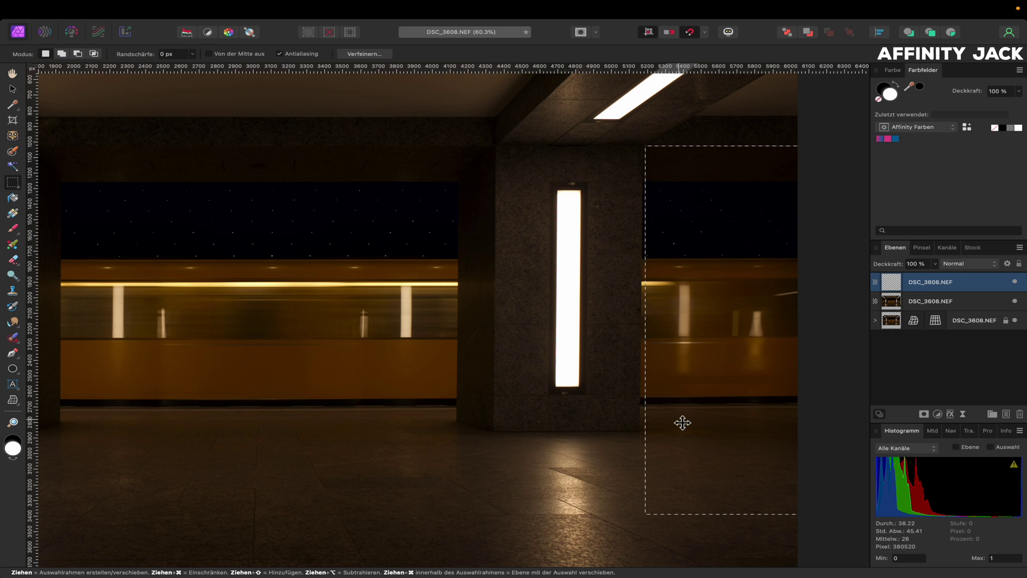
key("super+d")
Step: Move the pasted train strip to the image's left edge
key("v")
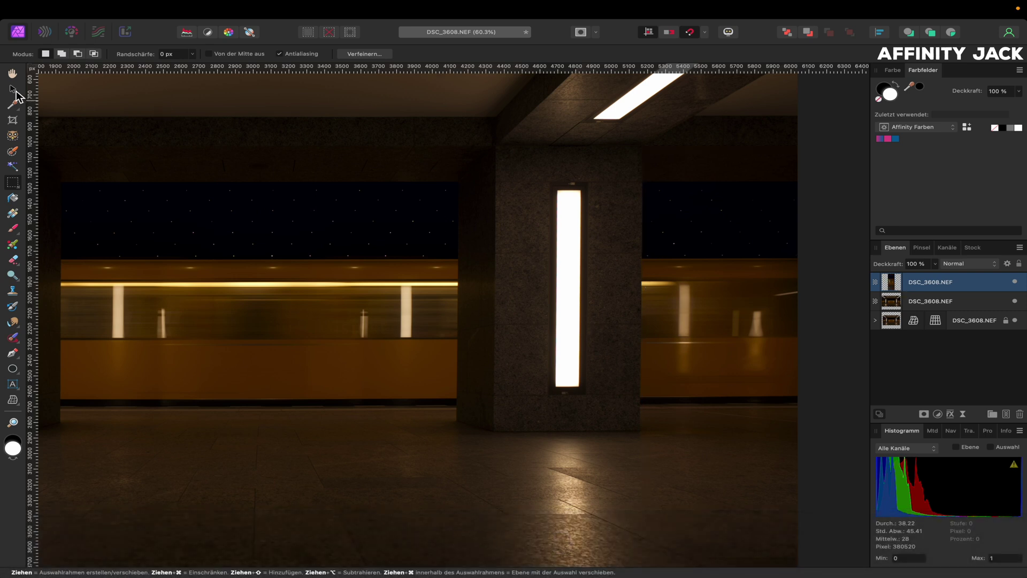
left_click_drag(701, 306, 315, 309)
scroll(316, 310, "left", 6)
mouse_move(664, 322)
left_mouse_down()
mouse_move(95, 322)
mouse_move(126, 322)
left_mouse_up()
scroll(126, 322, "left", 5)
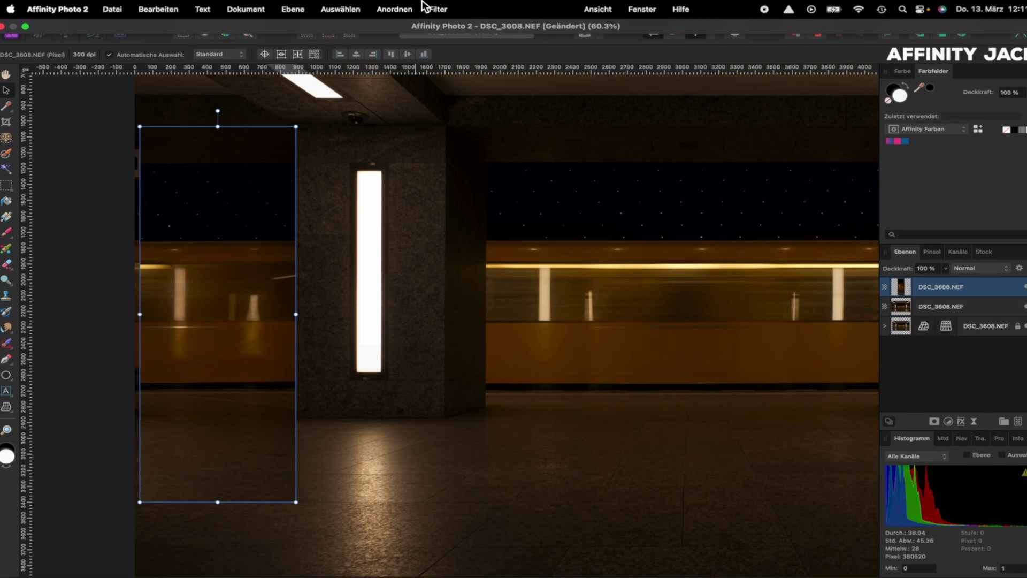
Step: Flip the train strip horizontally, stretch its left and bottom edges slightly, and fit the view
left_click(428, 6)
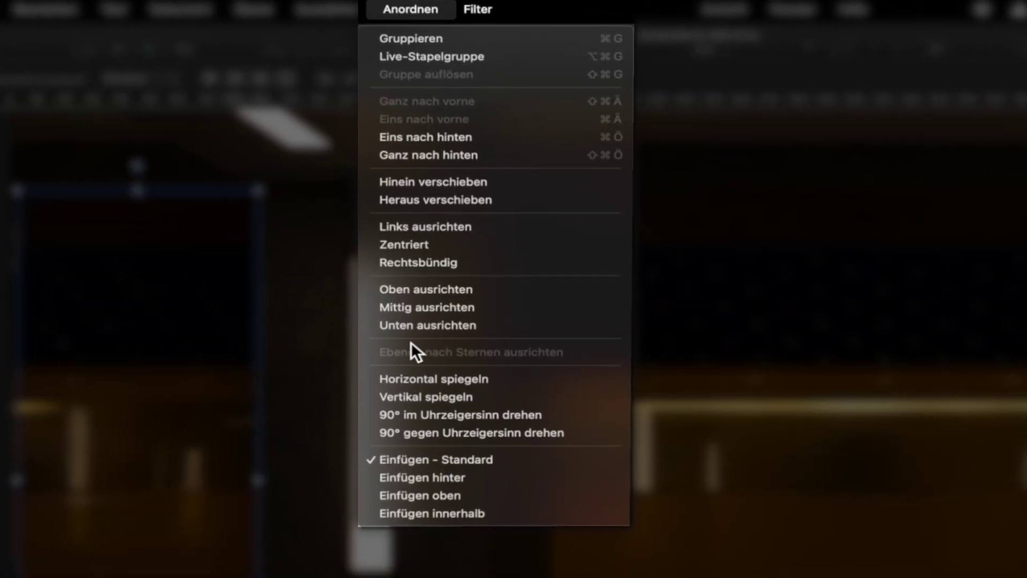
left_click(407, 371)
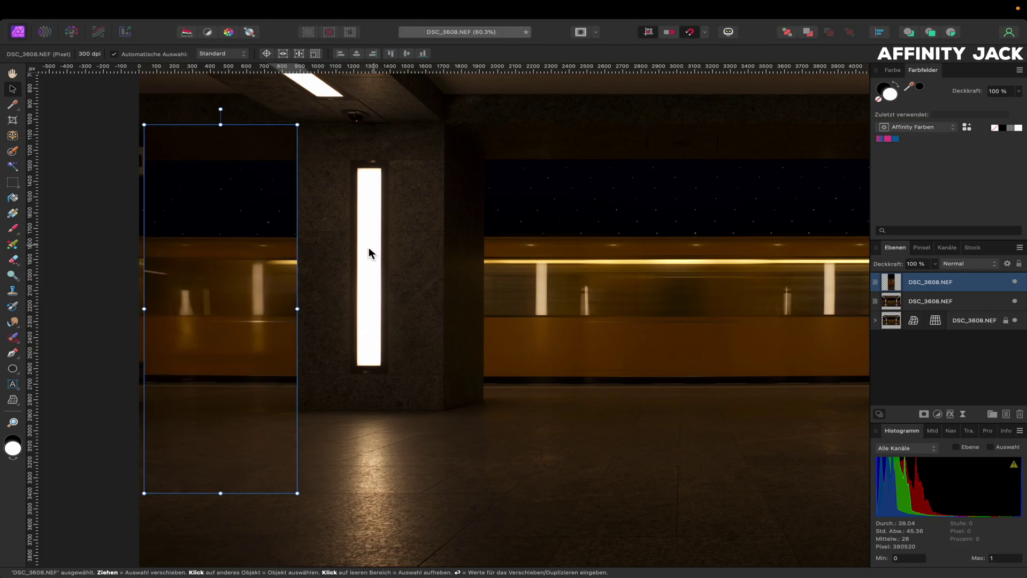
left_click_drag(144, 308, 139, 309)
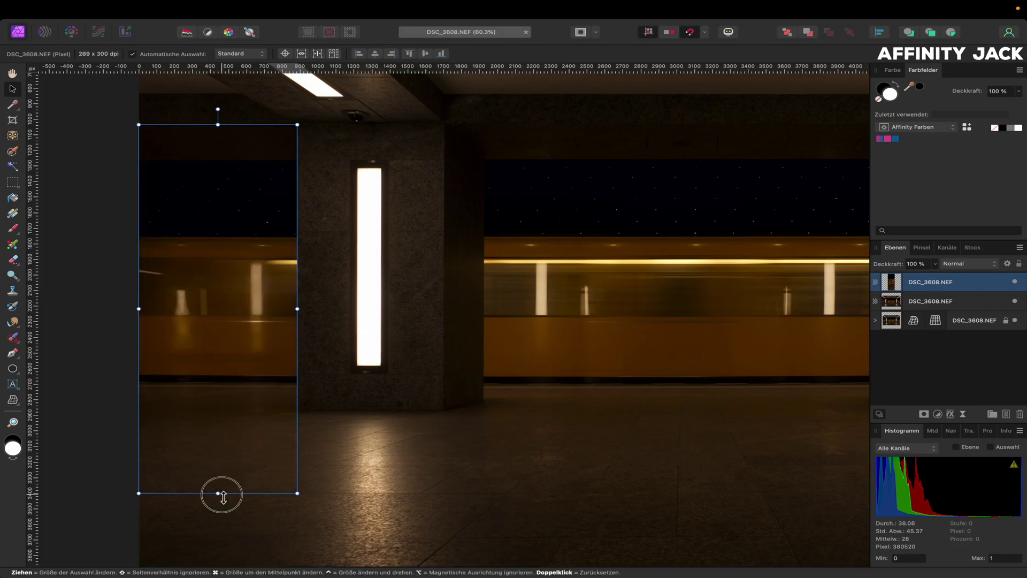
left_click_drag(218, 493, 223, 494)
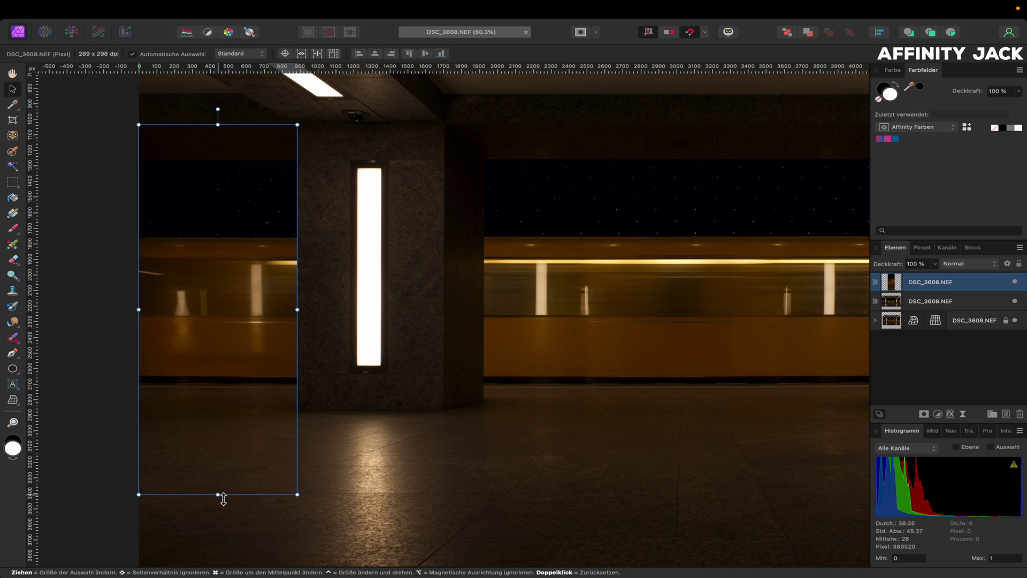
key("ctrl+0")
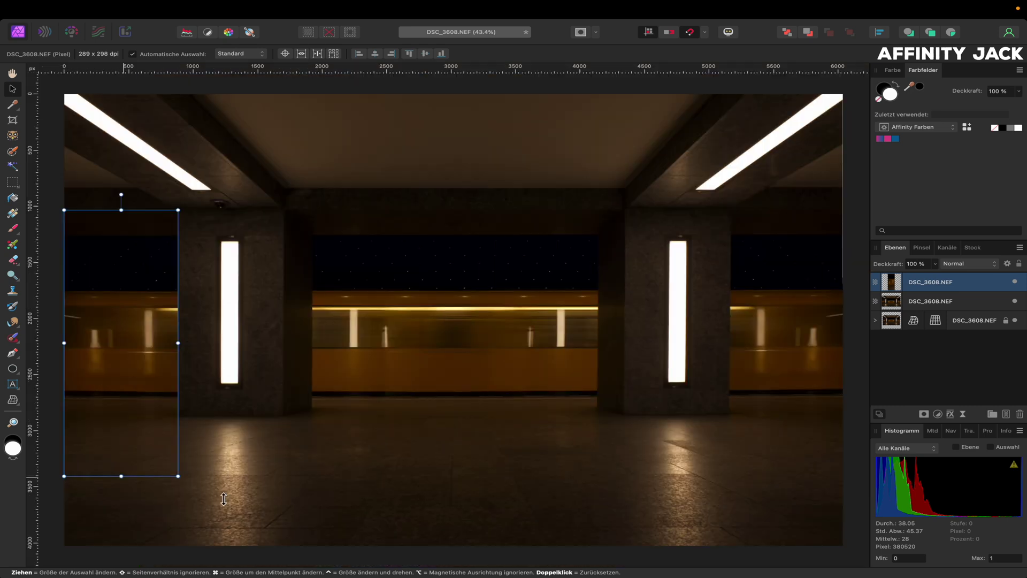
Step: Paint the top layer's mask over the lower-left floor with a roughly 790 px brush
left_click(13, 75)
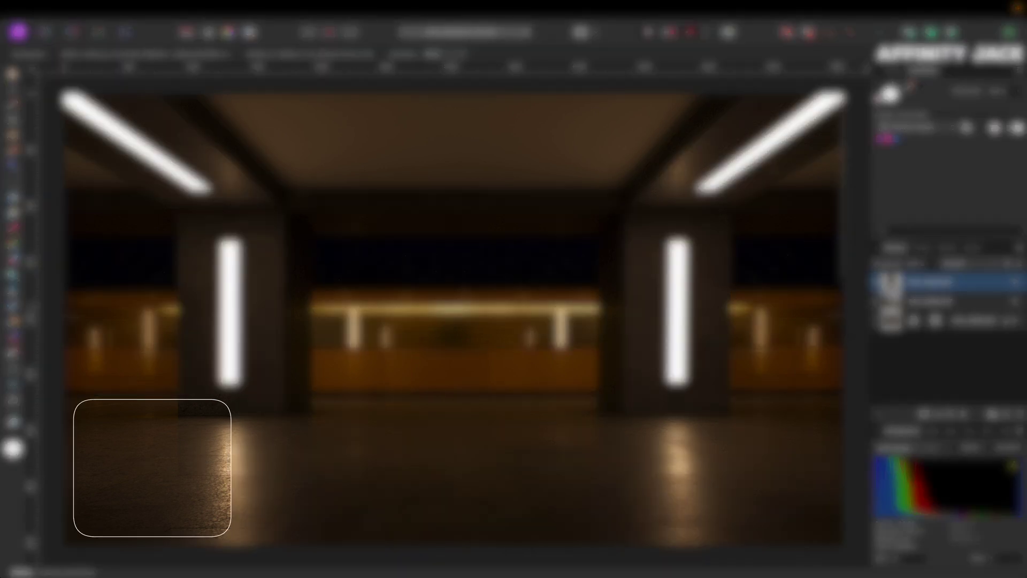
key("b")
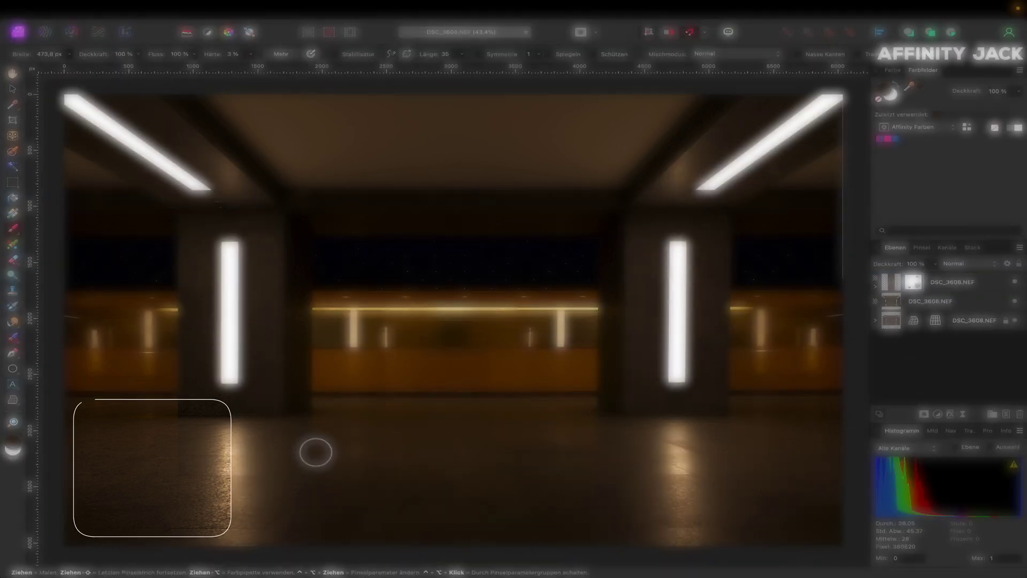
left_click_drag(313, 454, 262, 478)
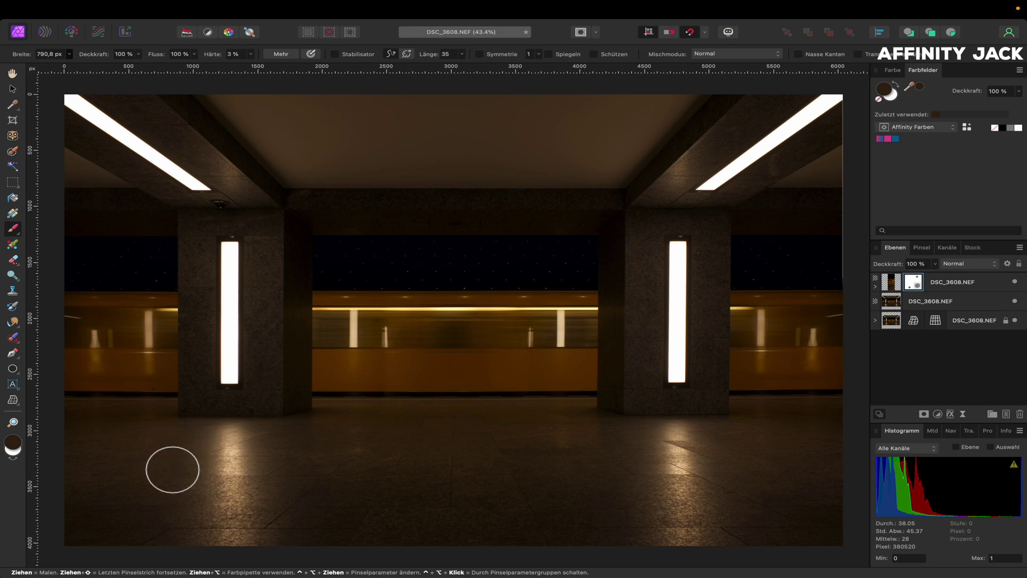
left_click_drag(119, 474, 203, 481)
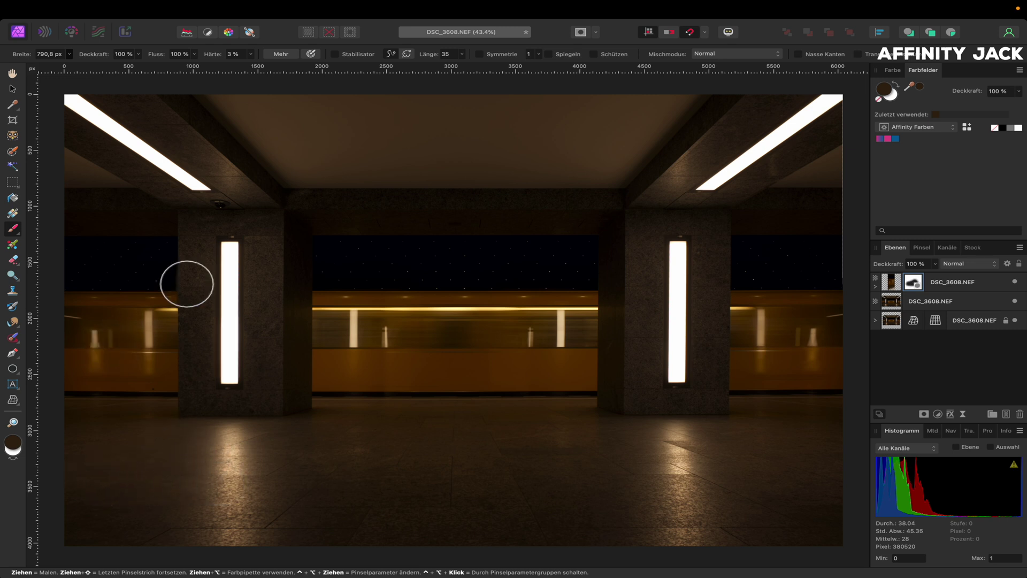
Step: Scroll the view and select the masked top DSC_3608.NEF layer
scroll(221, 207, "up", 5)
scroll(221, 206, "up", 4)
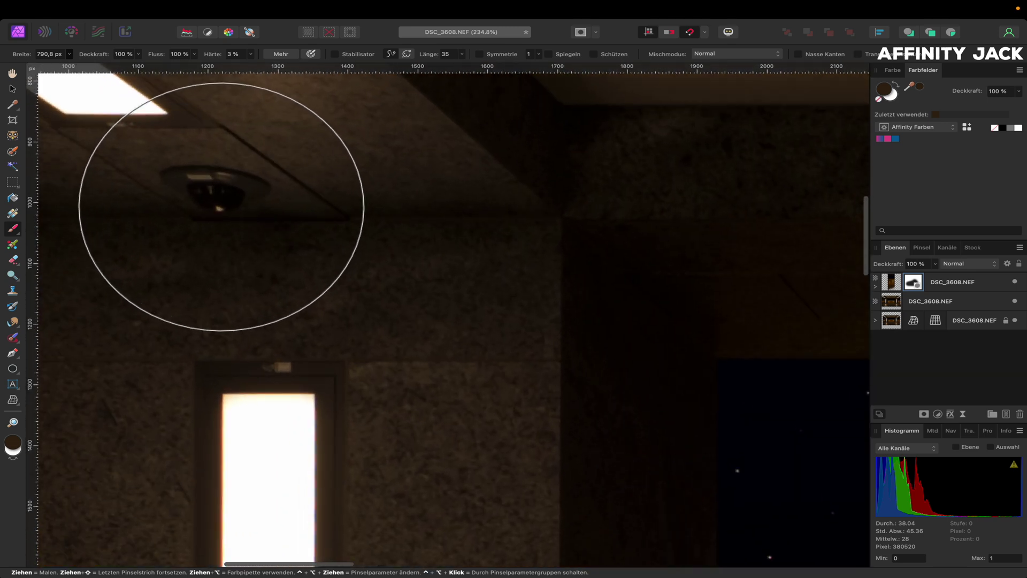
scroll(221, 207, "down", 8)
scroll(749, 198, "up", 2)
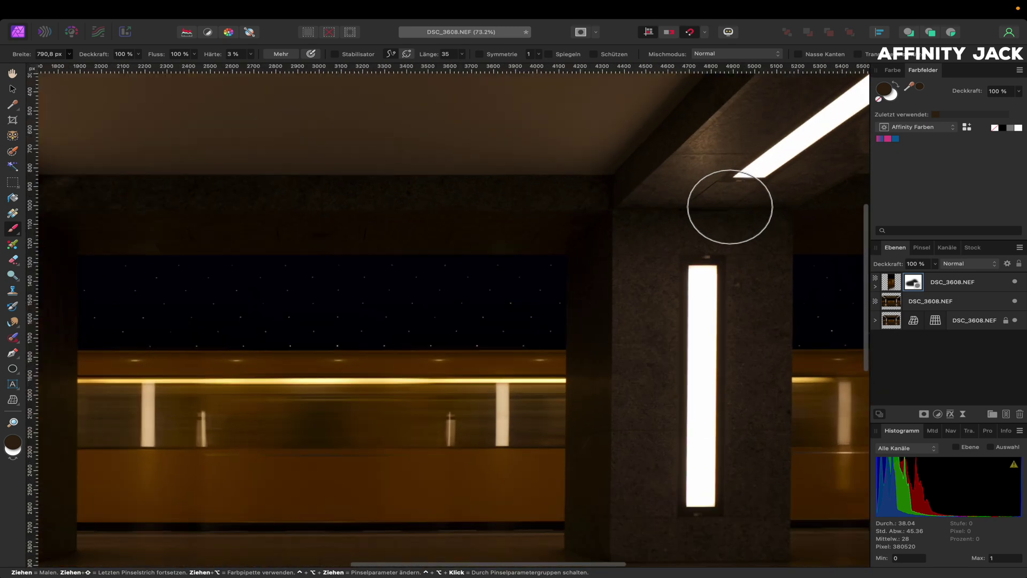
scroll(730, 206, "up", 2)
scroll(729, 206, "down", 3)
scroll(87, 222, "up", 3)
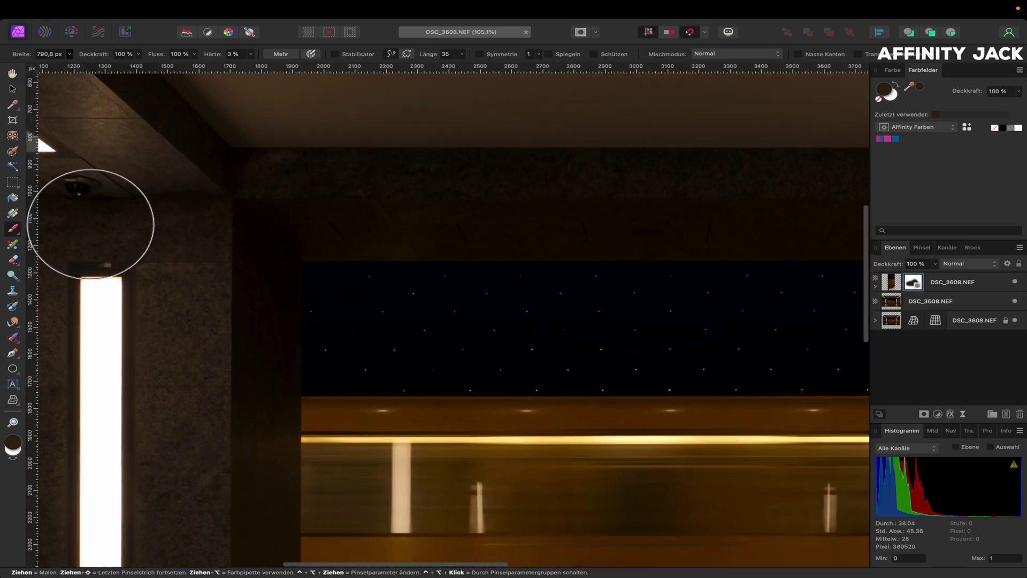
scroll(90, 224, "up", 2)
scroll(90, 224, "up", 2)
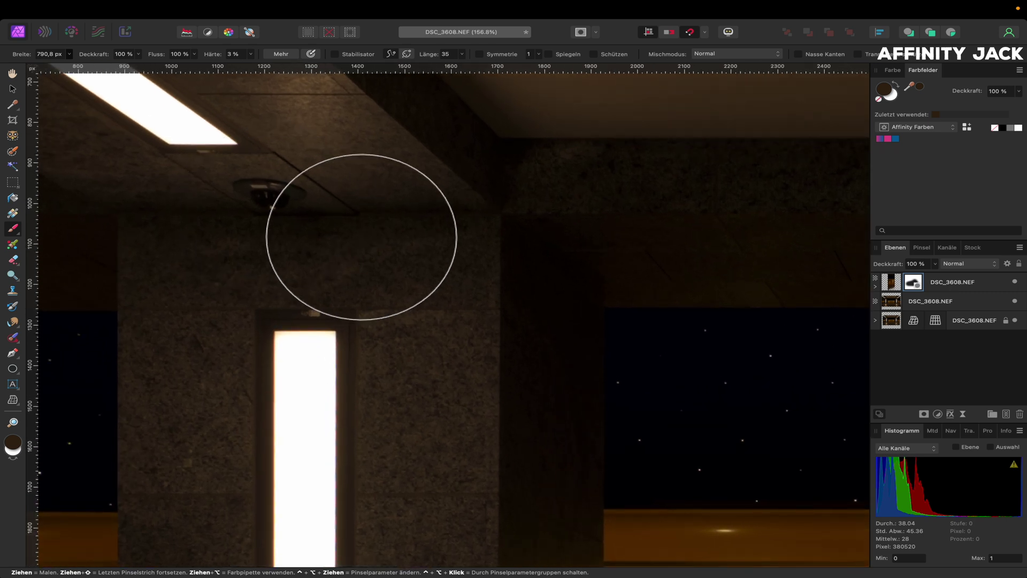
left_click(897, 286)
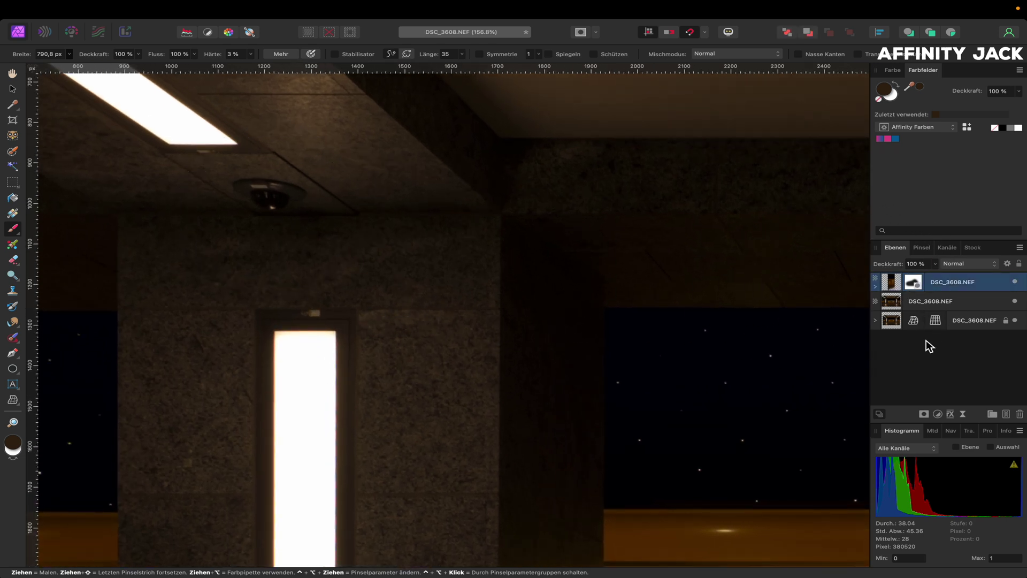
Step: Add a new pixel layer and inpaint away the ceiling camera above the left pillar
left_click(1006, 415)
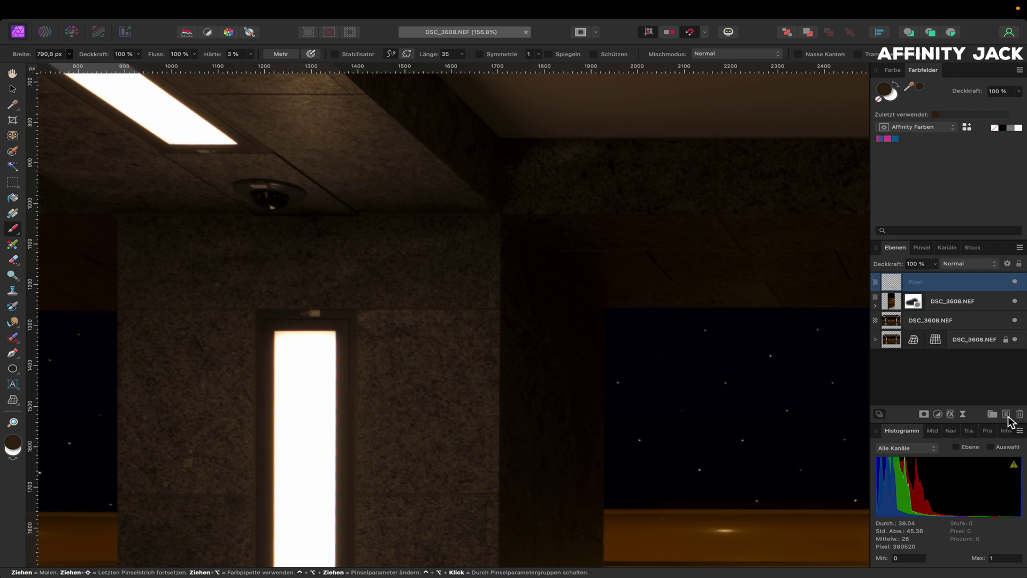
left_click(13, 338)
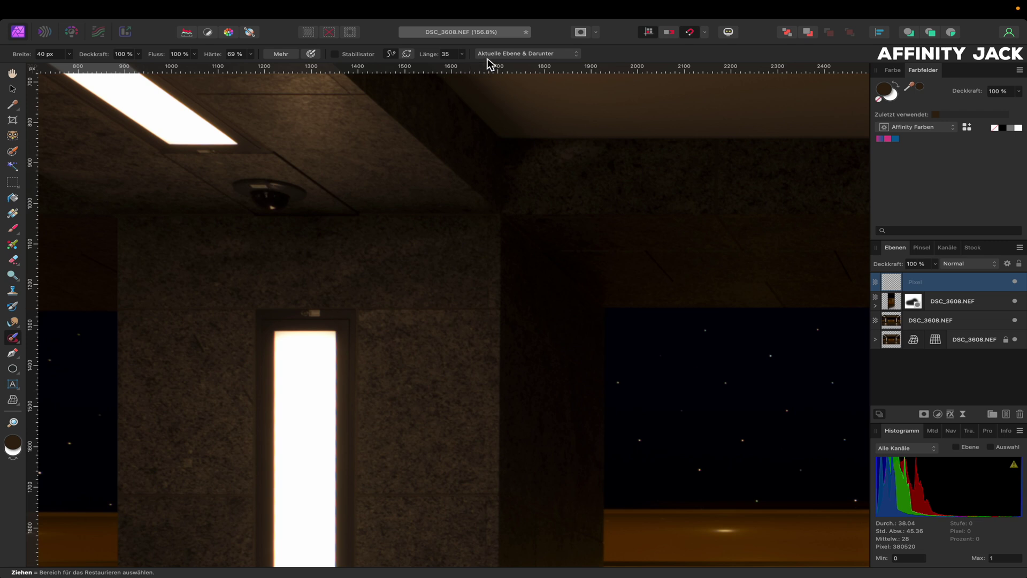
mouse_move(248, 184)
left_mouse_down()
mouse_move(294, 190)
mouse_move(284, 203)
mouse_move(250, 190)
left_mouse_up()
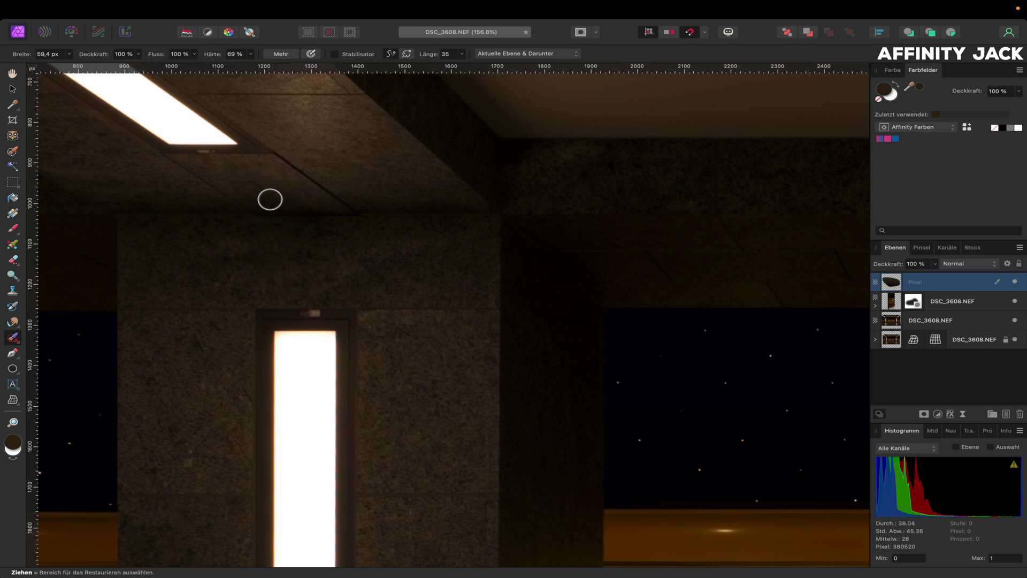
left_click_drag(252, 185, 277, 207)
Step: Clone nearby ceiling texture over the leftover spot, then Merge Visible into a new layer
left_click(13, 295)
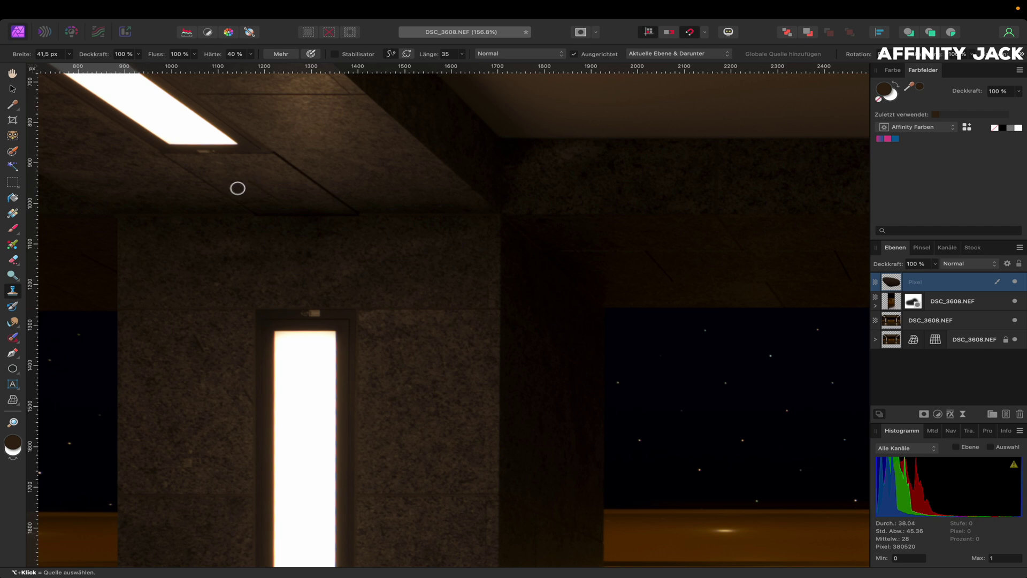
left_click(235, 186, "alt")
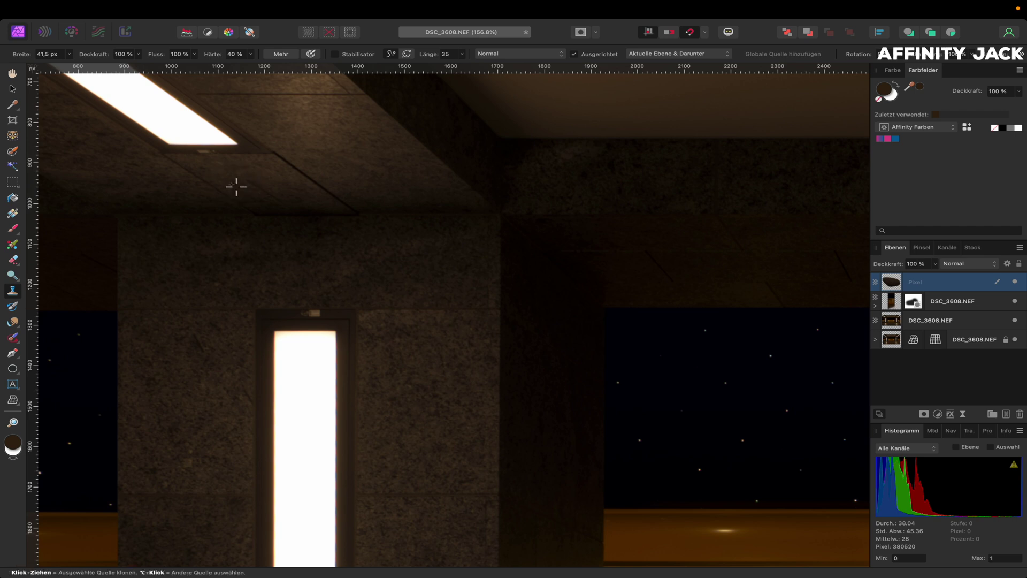
left_click_drag(250, 185, 278, 200)
key("super+0")
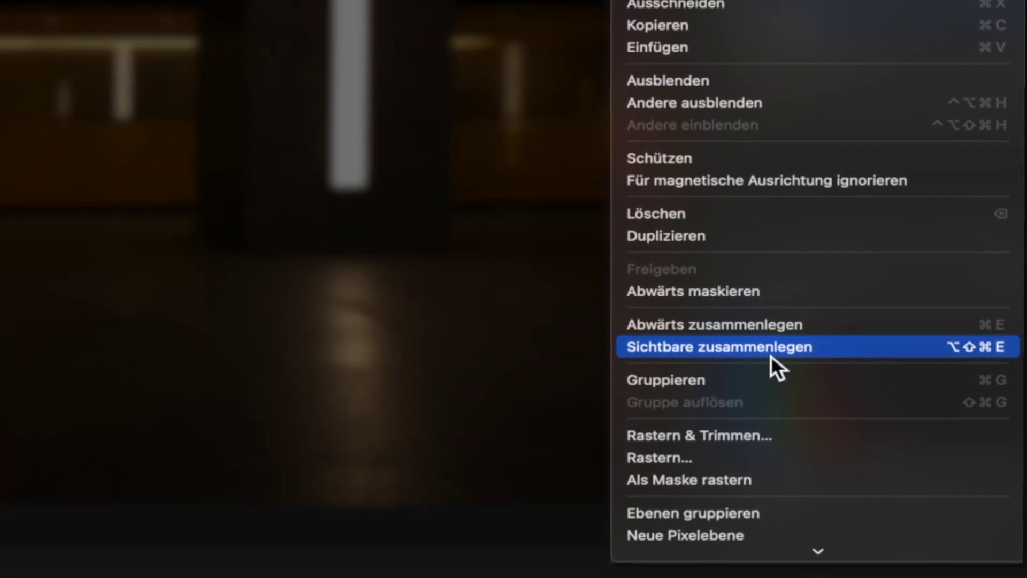
left_click(771, 355)
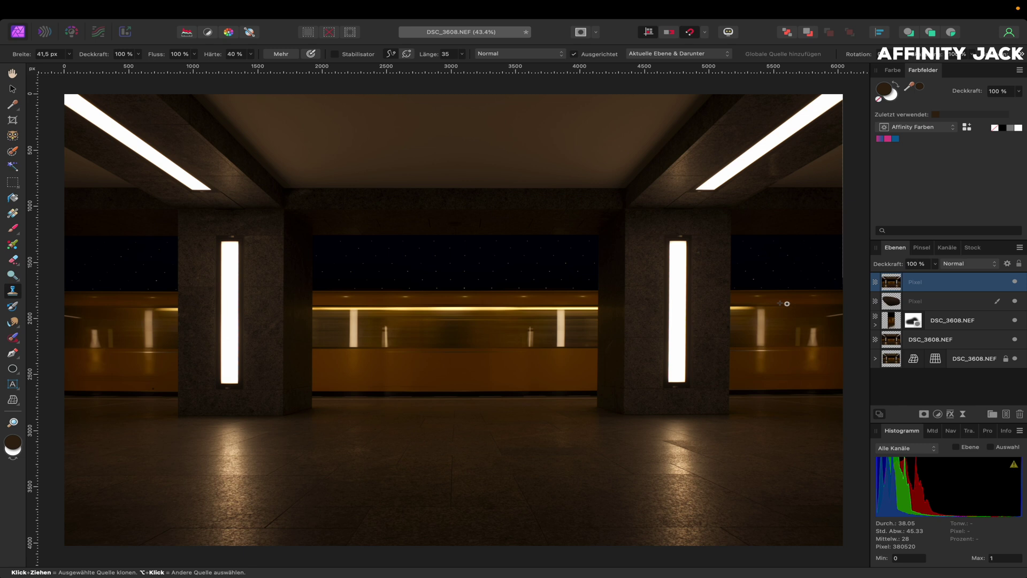
Step: Add a White Balance adjustment at -66 % and toggle its visibility to compare
key("h")
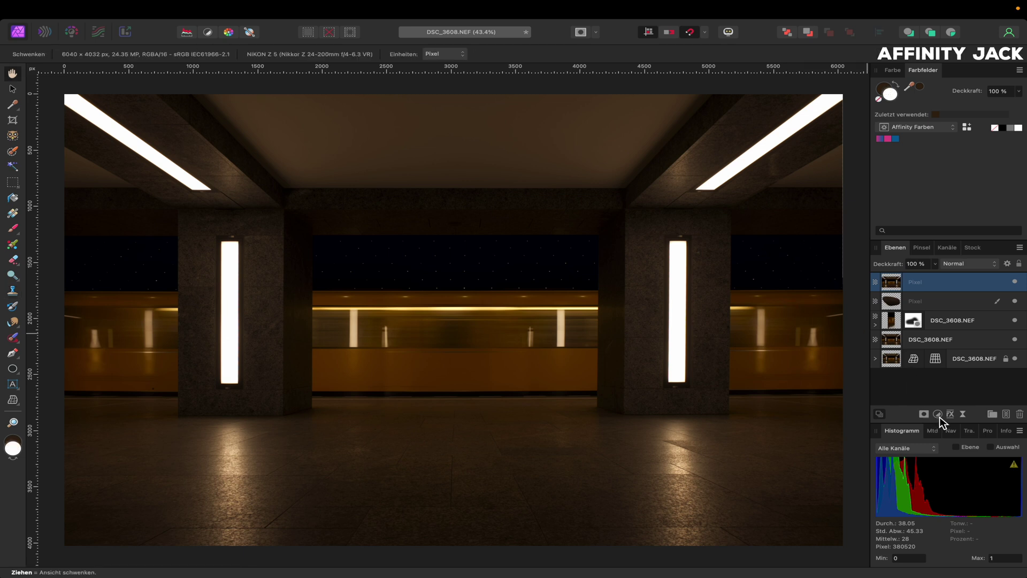
left_click(940, 416)
left_click(947, 434)
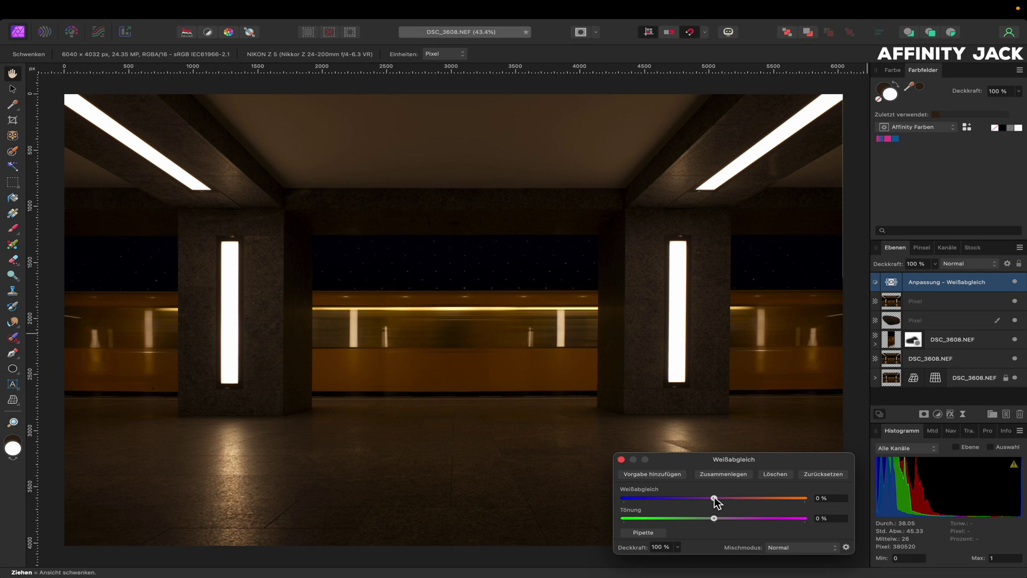
left_click_drag(714, 498, 671, 498)
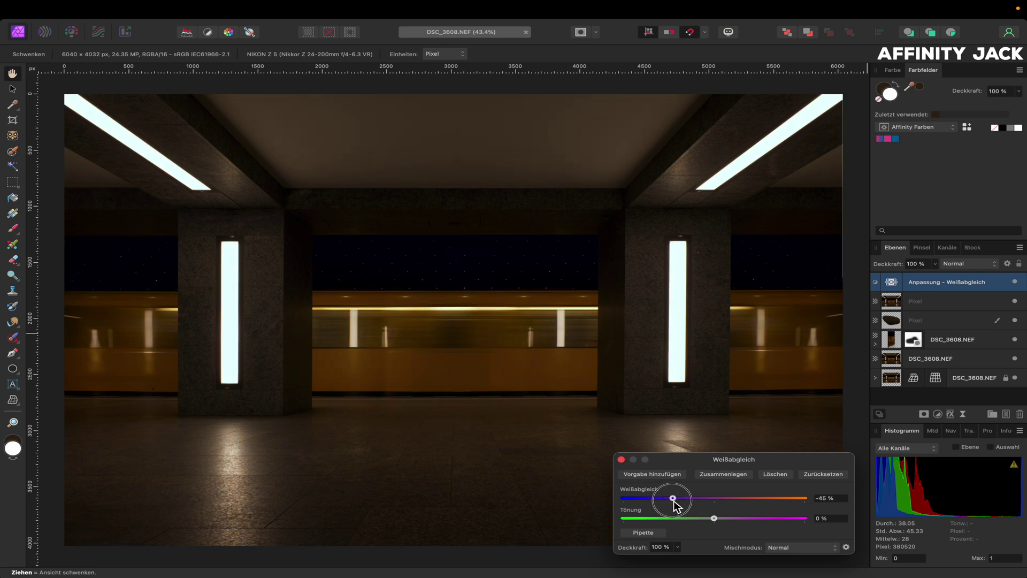
left_click(621, 459)
left_click(1016, 282)
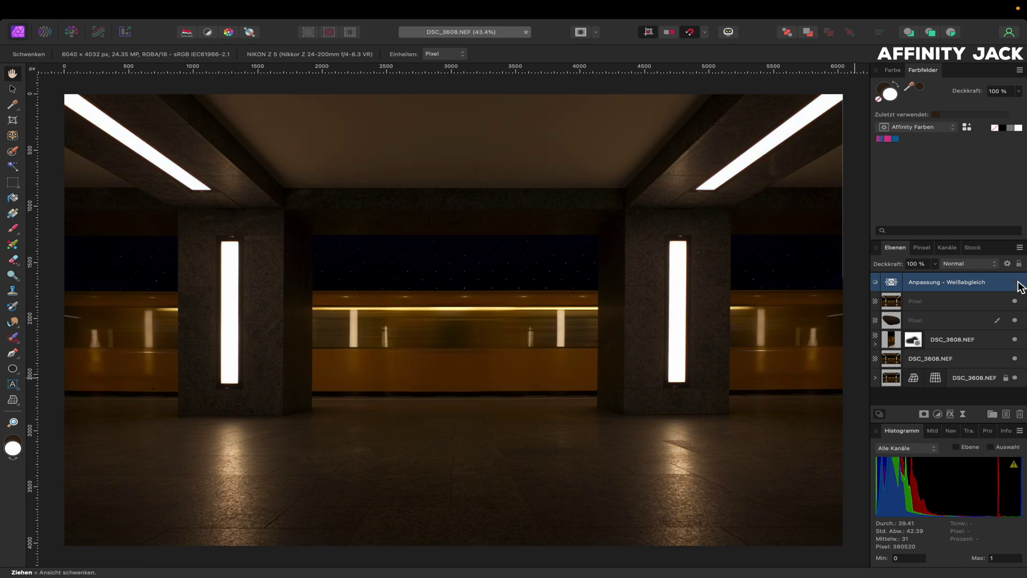
left_click(1015, 282)
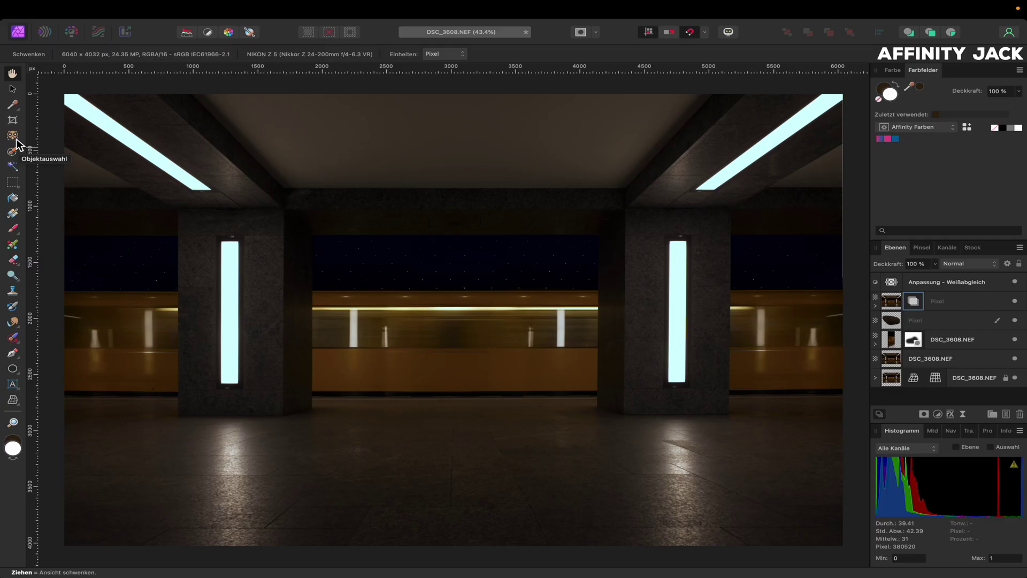
Step: Object-select the left, middle and right train sections on the merged Pixel layer in Add mode
left_click(13, 136)
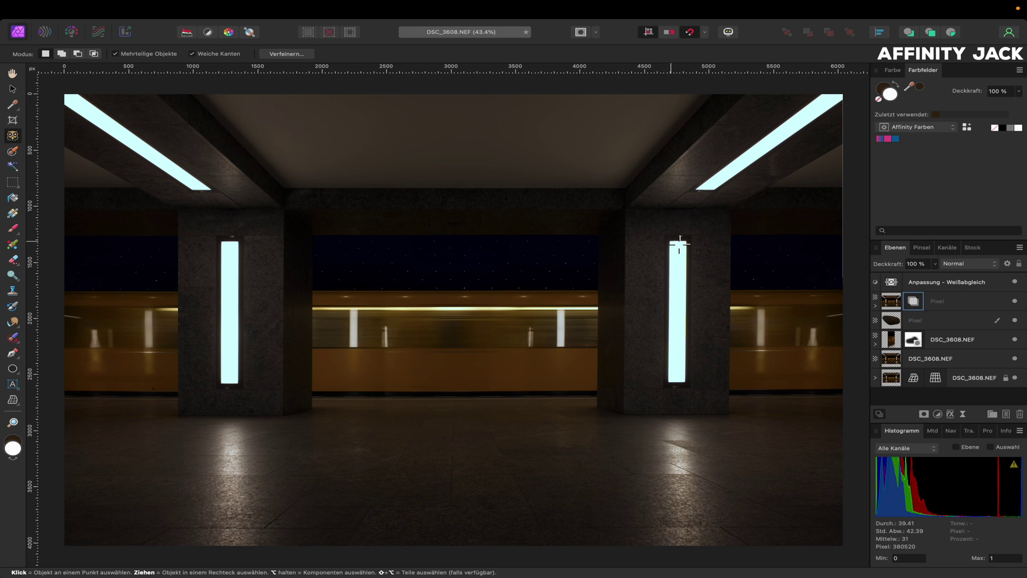
left_click(880, 306)
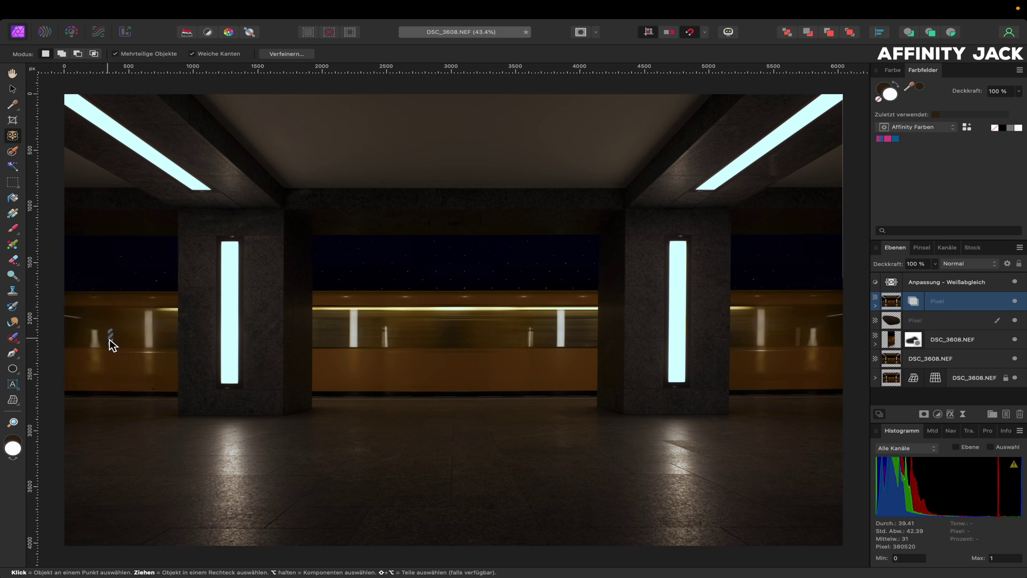
left_click_drag(97, 304, 160, 386)
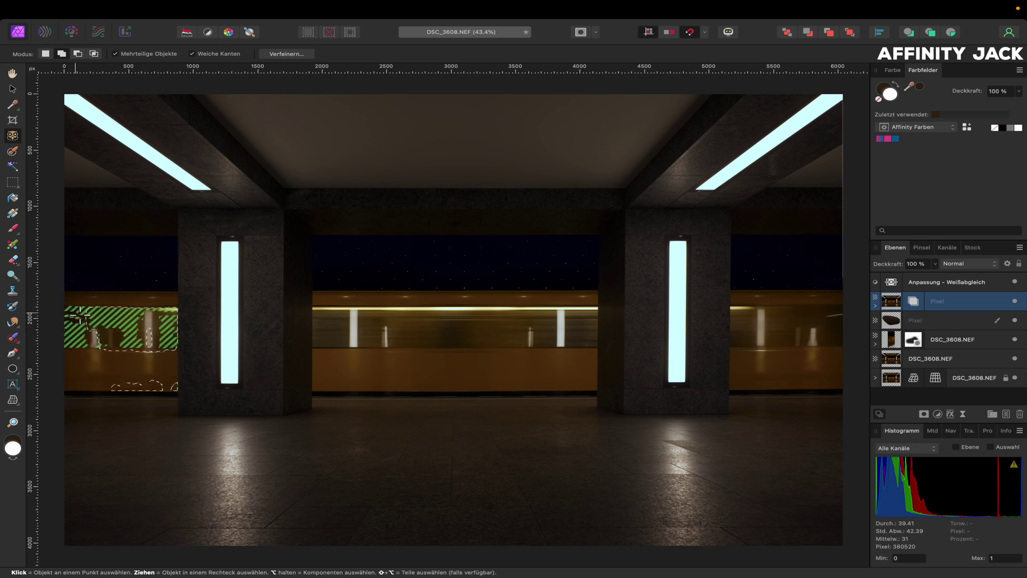
left_click_drag(71, 294, 185, 405)
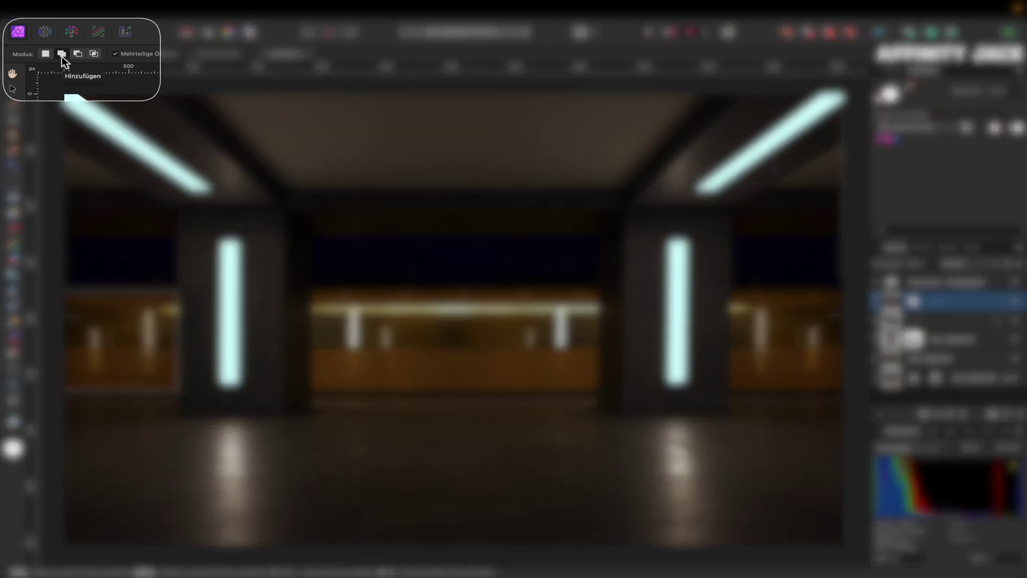
left_click(62, 56)
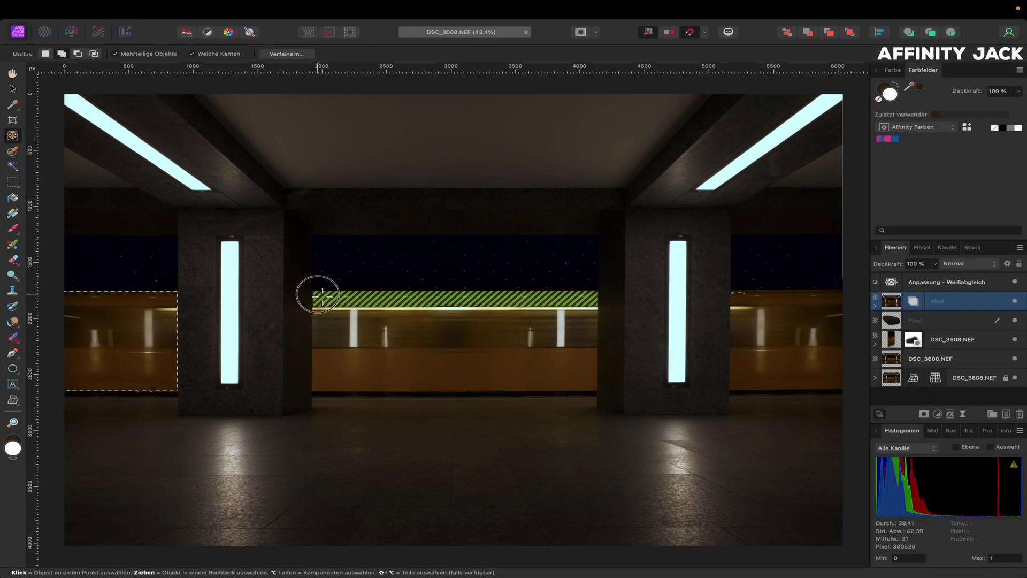
mouse_move(317, 294)
left_mouse_down()
mouse_move(528, 364)
mouse_move(595, 401)
left_mouse_up()
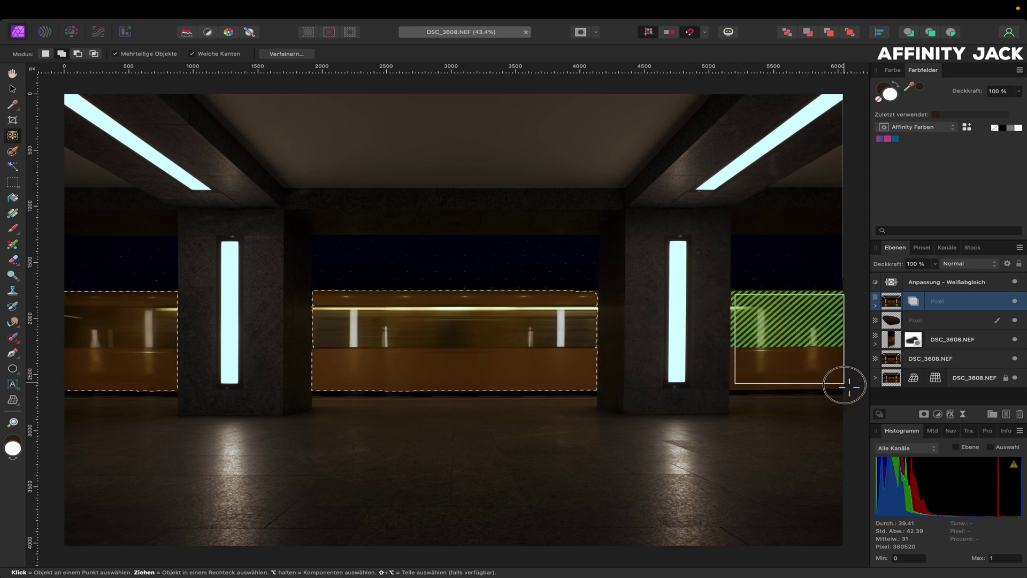
left_click(840, 385)
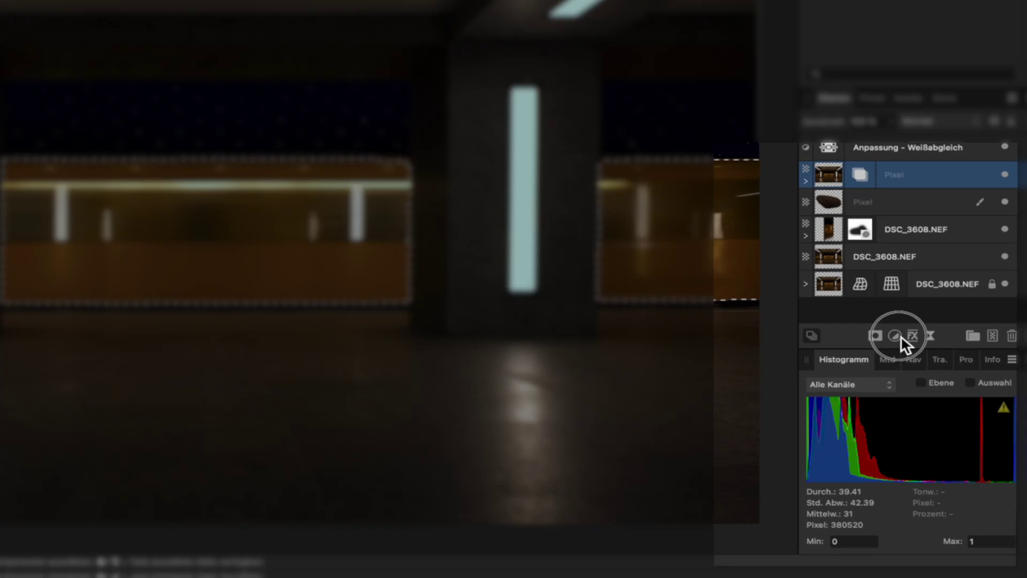
Step: Add an HSL adjustment sampling the train's orange and shift its hue to -21.4°
left_click(901, 337)
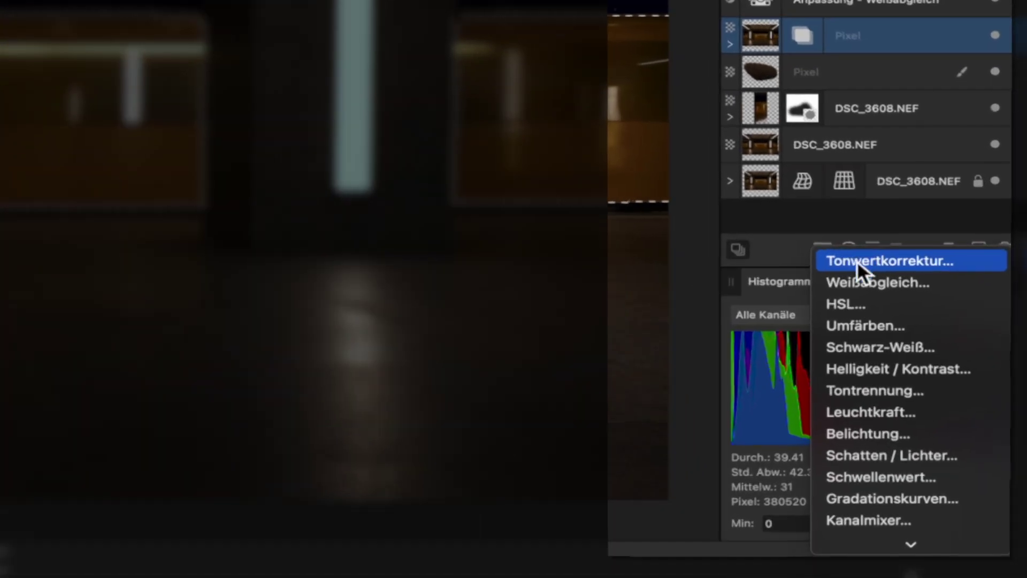
left_click(867, 297)
left_click(710, 459)
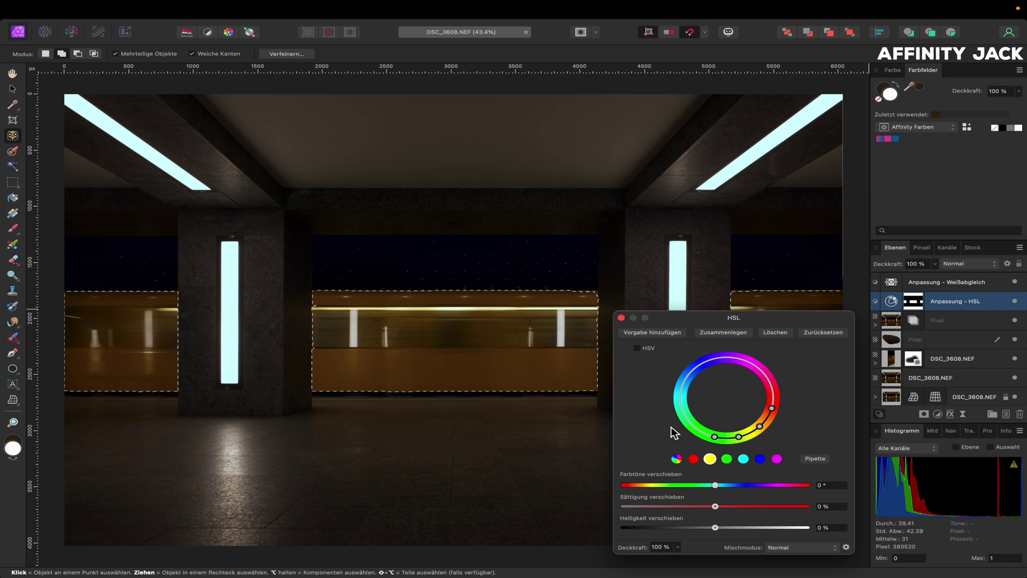
left_click(815, 460)
left_click(572, 362)
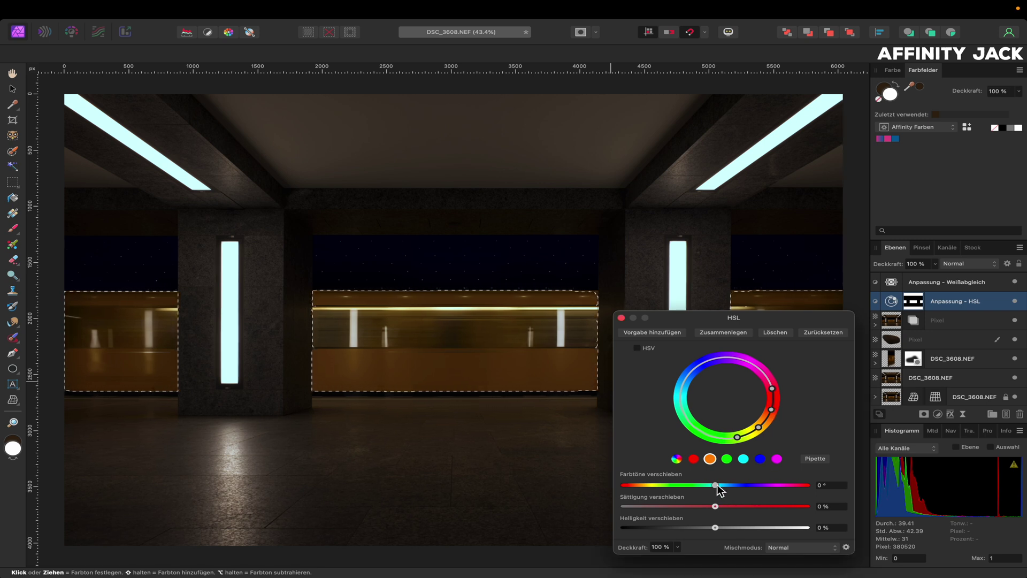
mouse_move(717, 486)
left_mouse_down()
mouse_move(706, 487)
mouse_move(734, 509)
mouse_move(722, 528)
left_mouse_up()
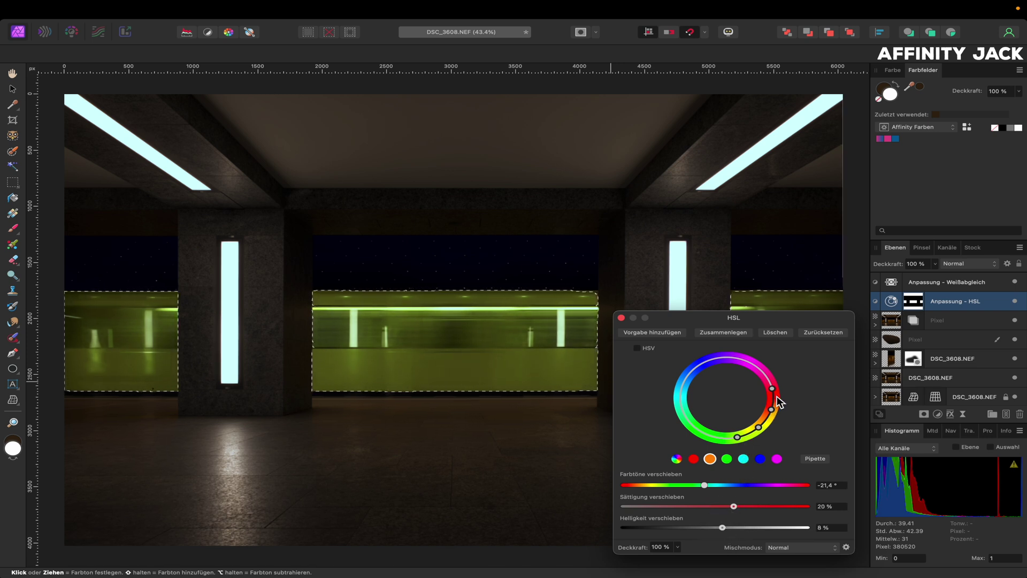
mouse_move(773, 390)
left_mouse_down()
mouse_move(766, 374)
mouse_move(775, 385)
left_mouse_up()
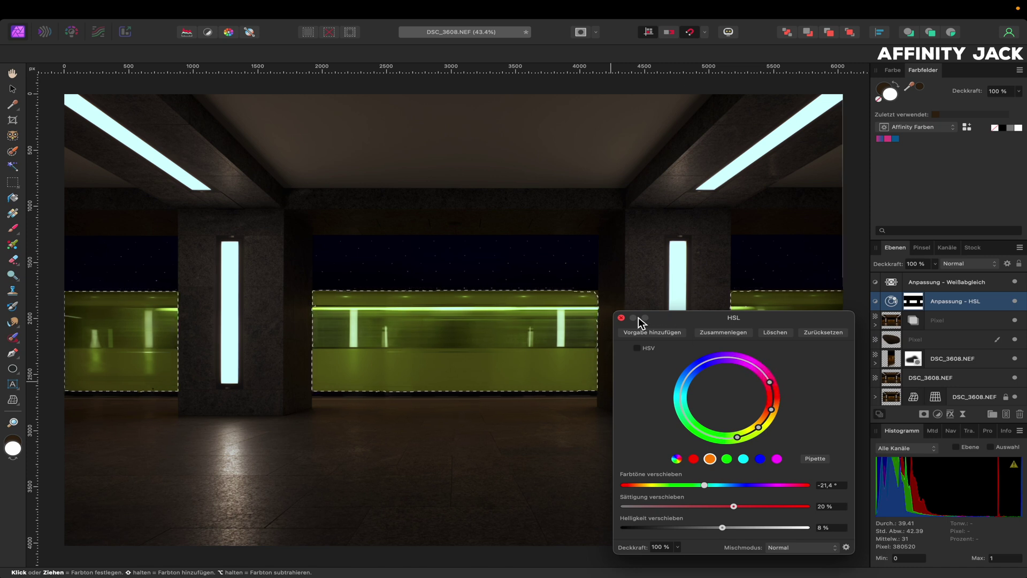
left_click(622, 318)
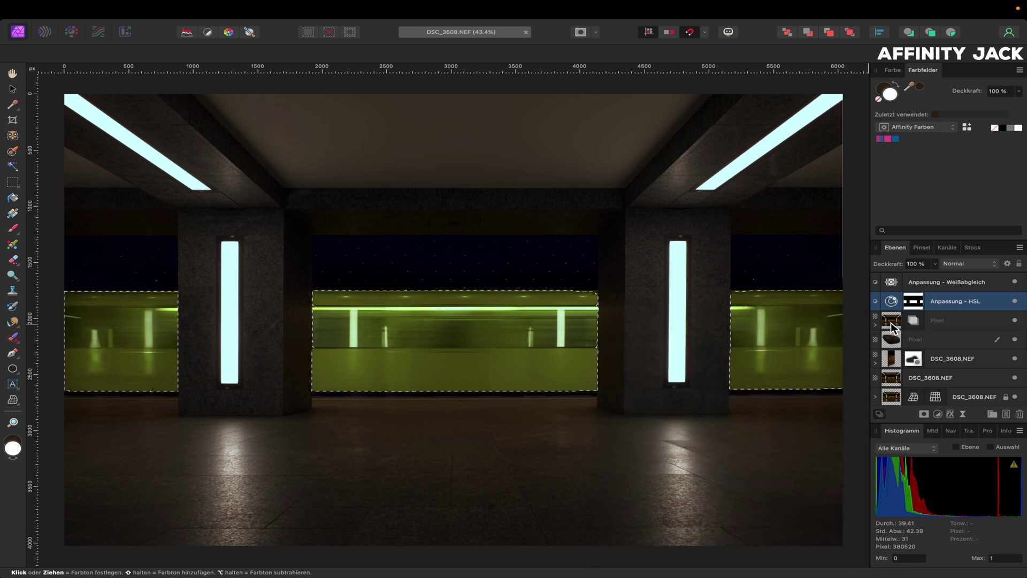
left_click(938, 320)
Step: Add a Selective Colour adjustment with Yellows at Cyan -92 %, Magenta -16 %, Yellow 16 %
left_click(937, 413)
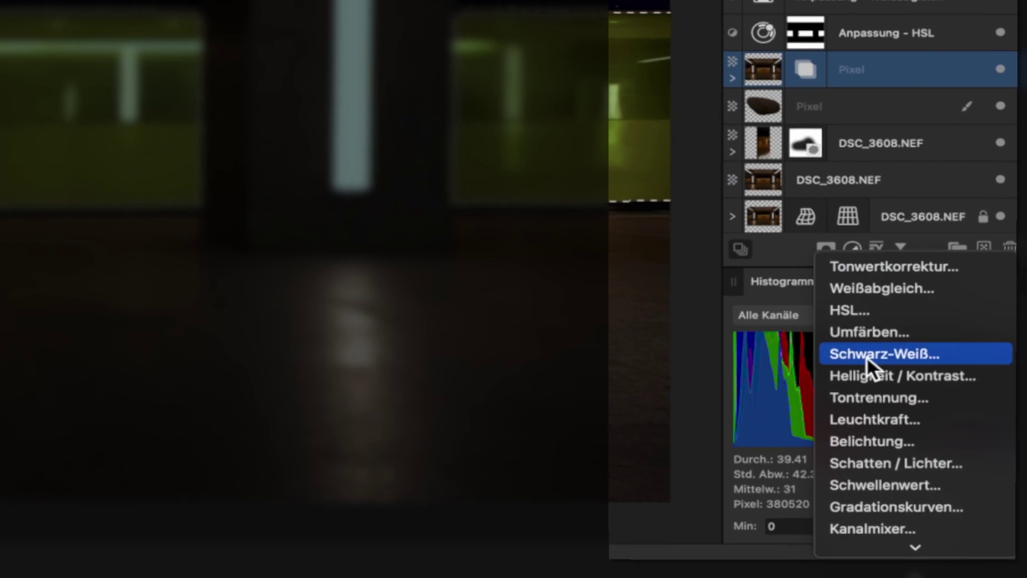
scroll(866, 354, "down", 5)
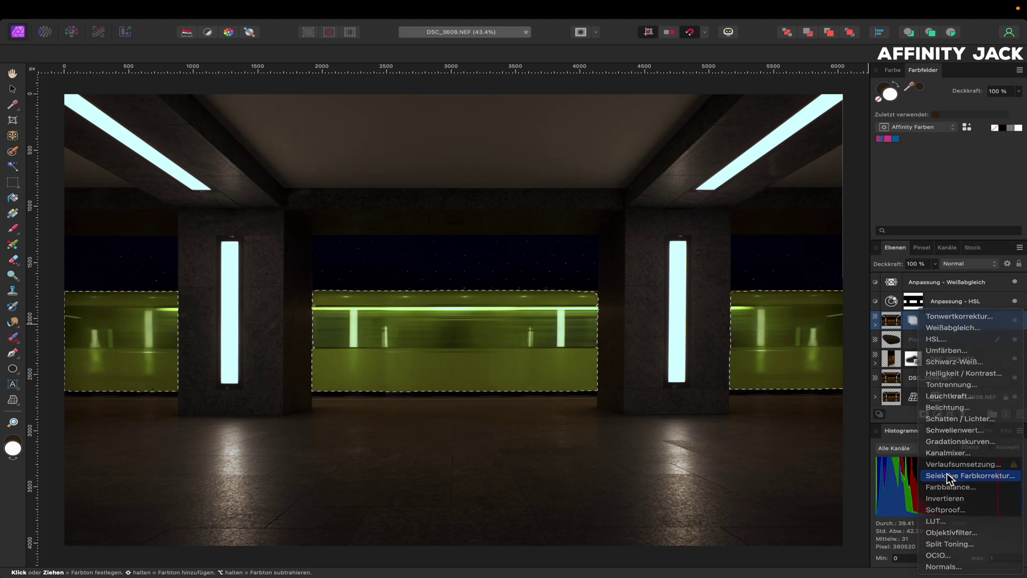
left_click(884, 474)
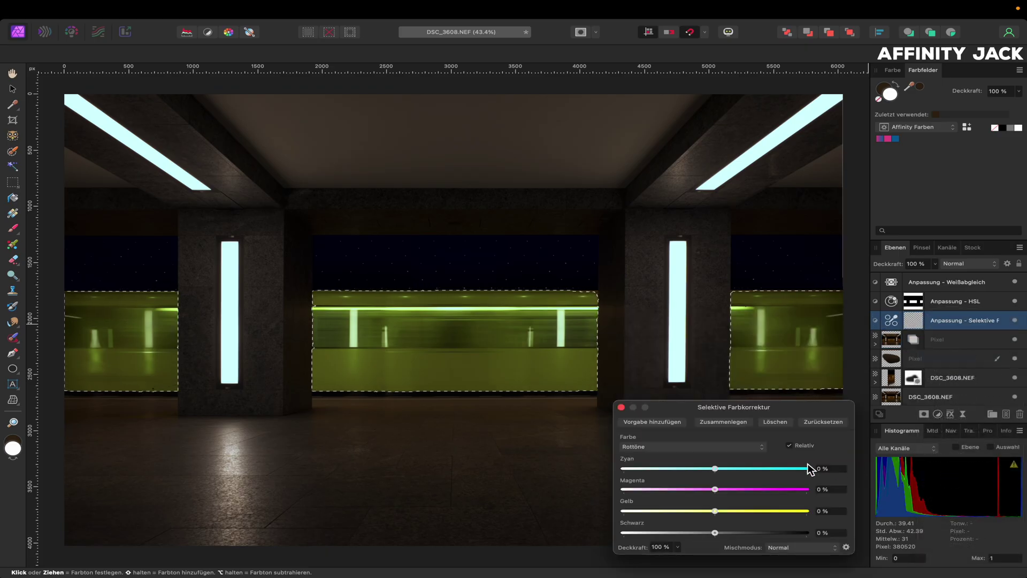
left_click(762, 447)
left_click(722, 463)
left_click_drag(716, 468, 632, 472)
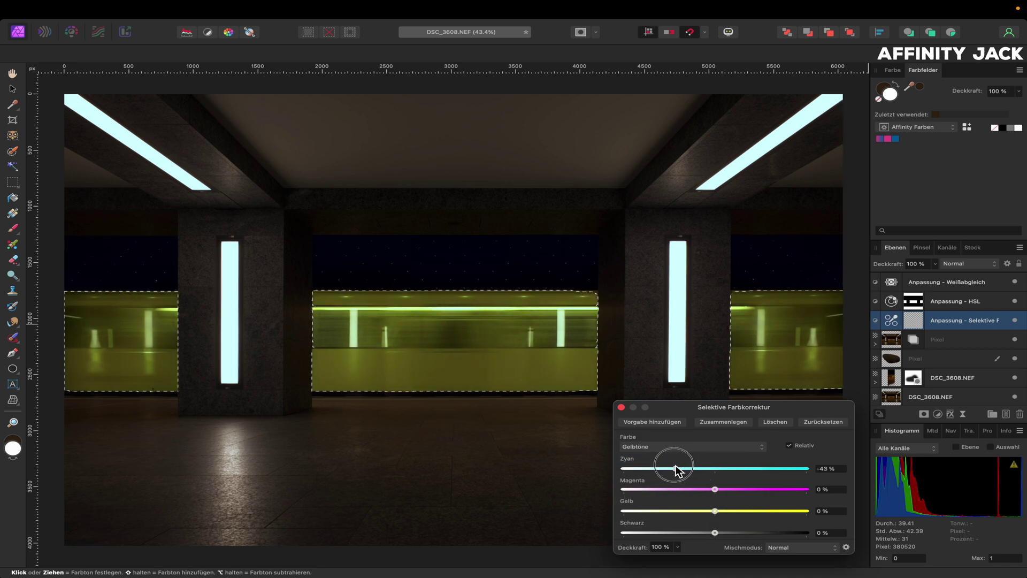
left_click(632, 473)
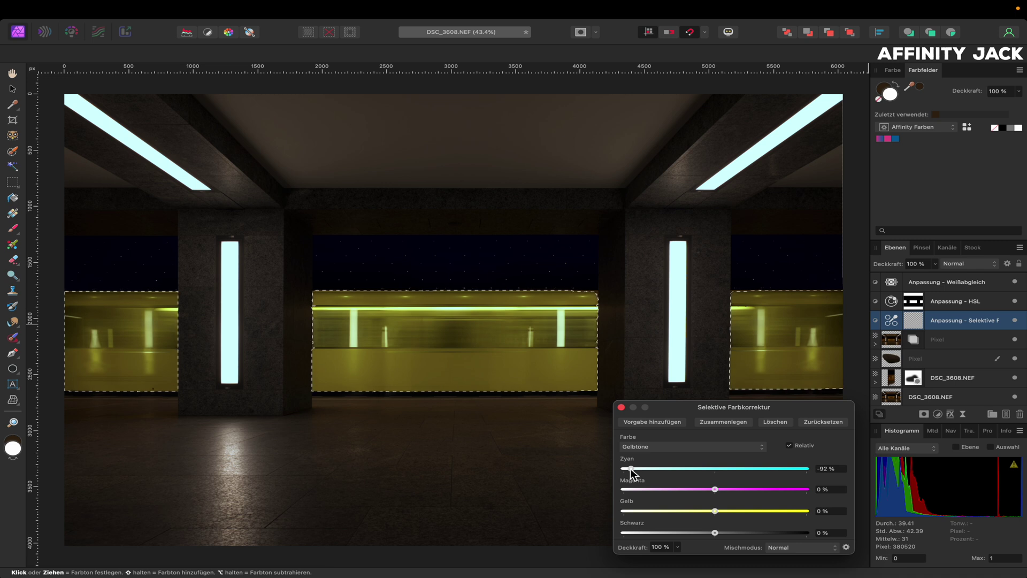
mouse_move(715, 490)
left_mouse_down()
mouse_move(664, 489)
mouse_move(699, 489)
mouse_move(730, 512)
mouse_move(785, 512)
mouse_move(729, 512)
left_mouse_up()
left_click(700, 489)
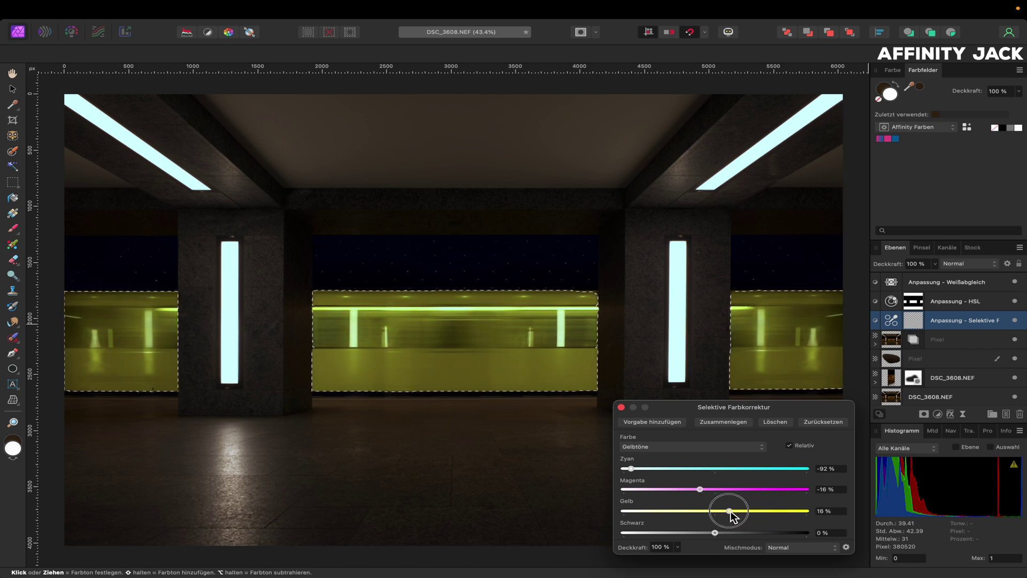
left_click(621, 407)
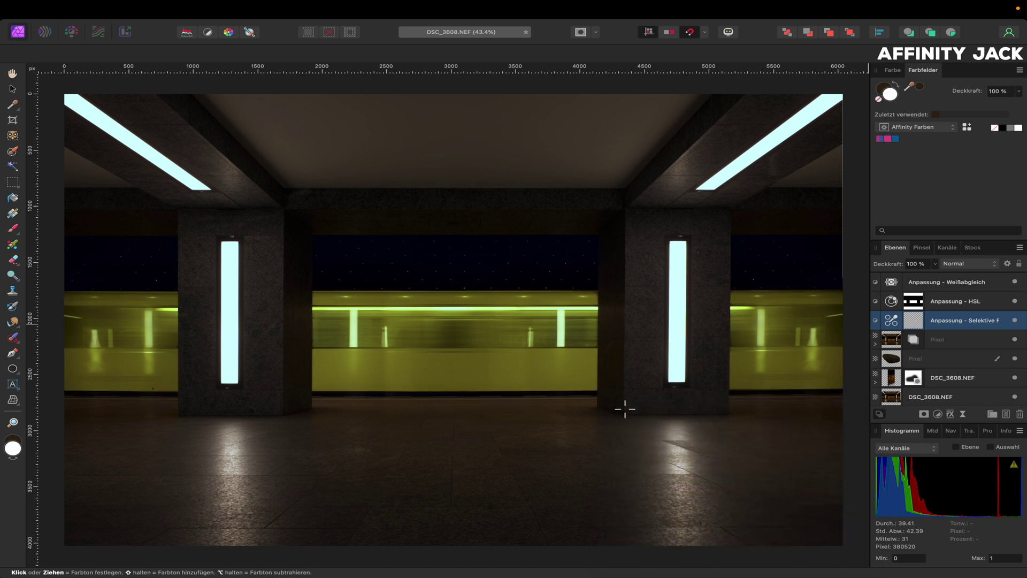
Step: Deselect the train and toggle the adjustment layers to compare before and after
key("super+d")
left_click(1015, 320)
left_click(1016, 301)
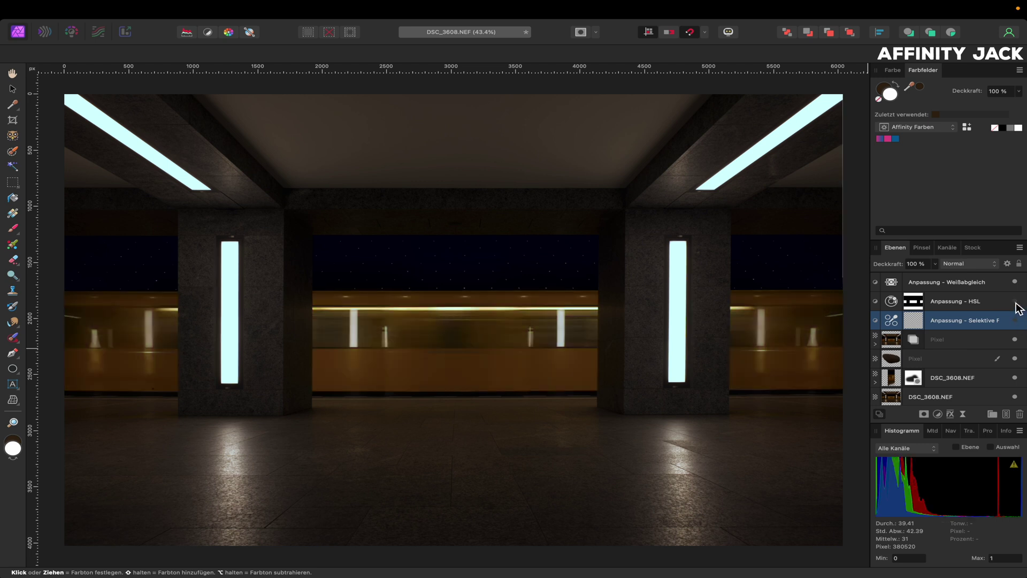
left_click(1015, 301)
left_click(1016, 320)
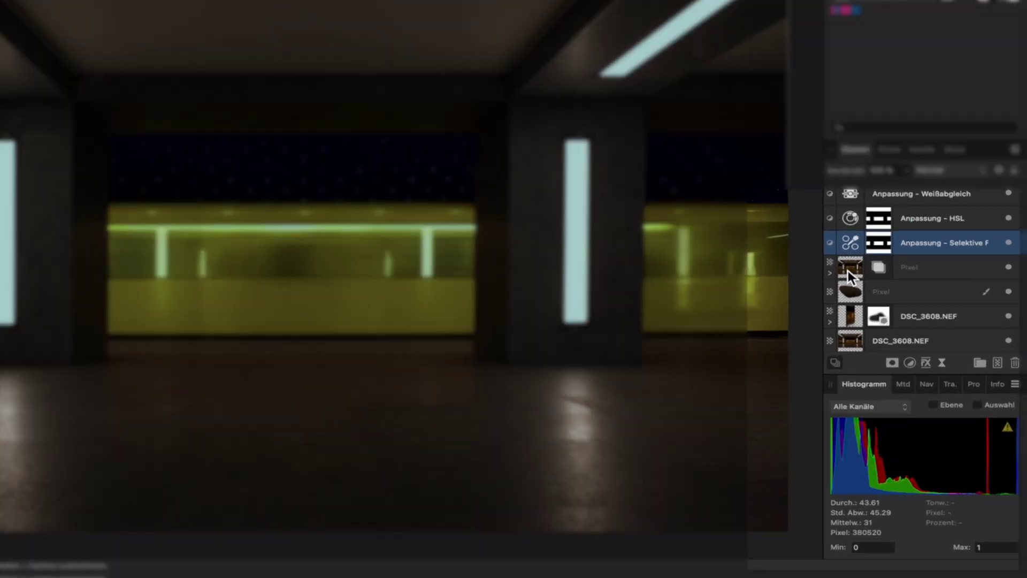
Step: Add an Exposure adjustment at -1.185 masked by a vertical linear gradient near the floor
left_click(889, 341)
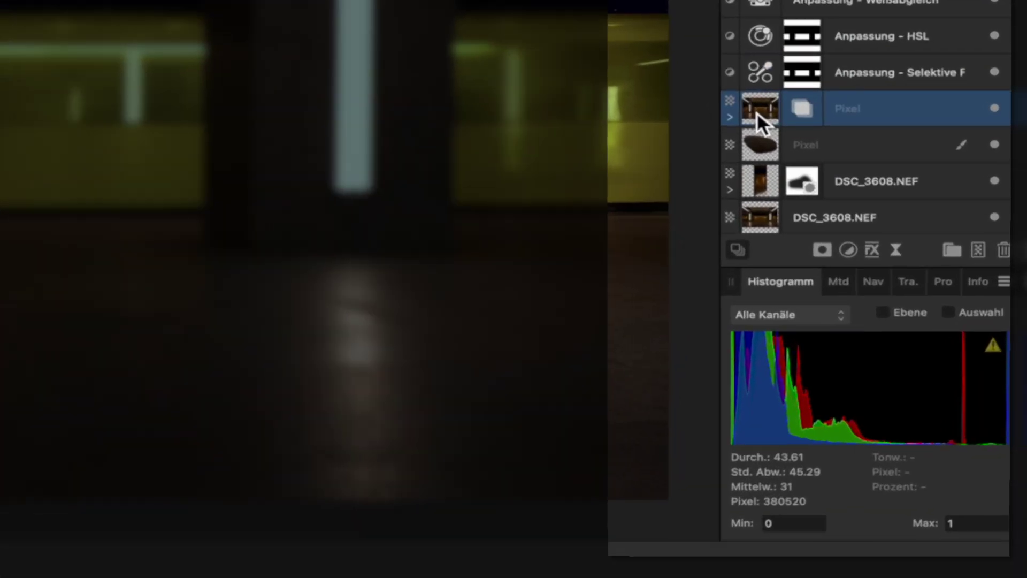
left_click(851, 248)
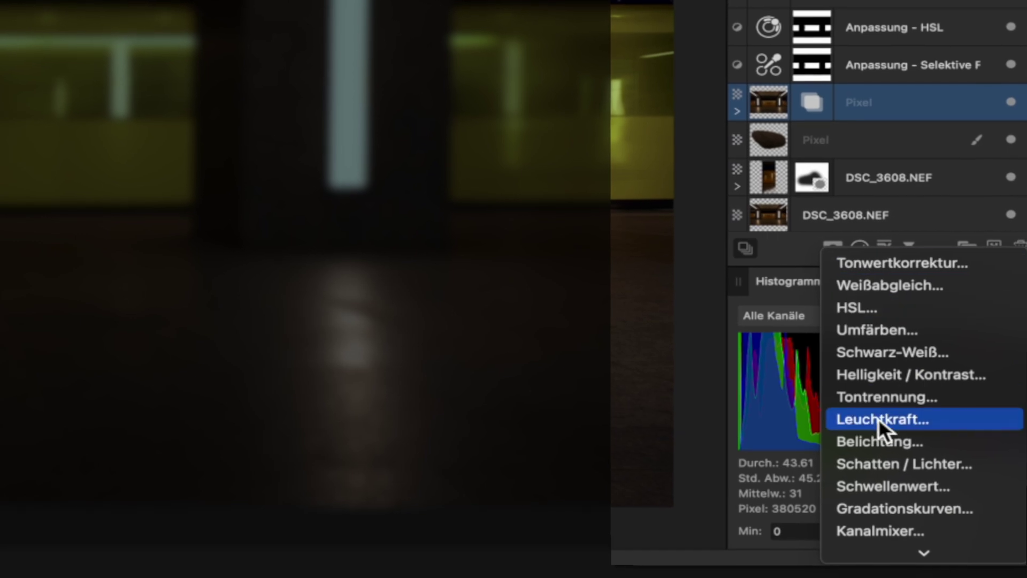
left_click(883, 442)
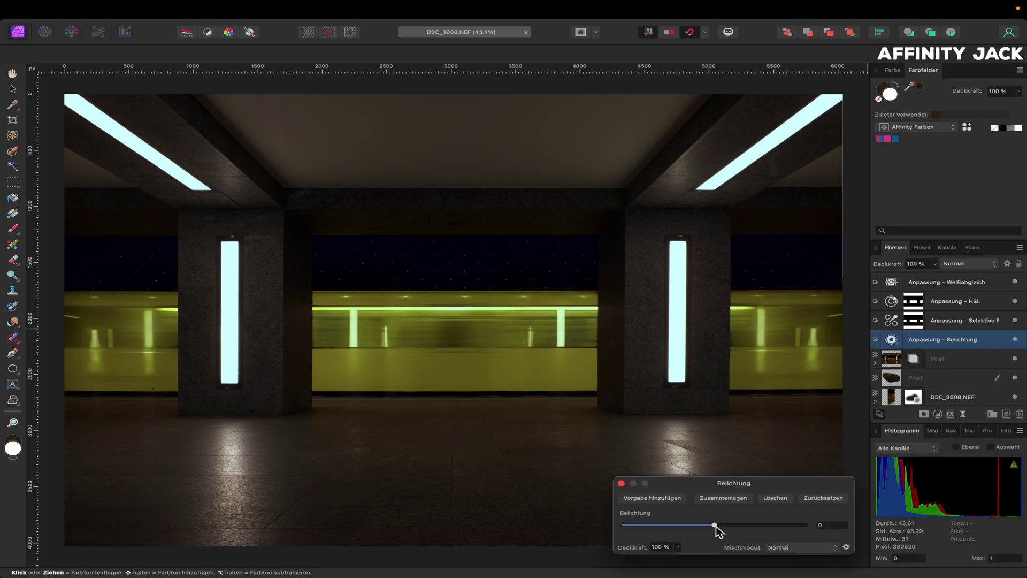
left_click_drag(715, 526, 701, 524)
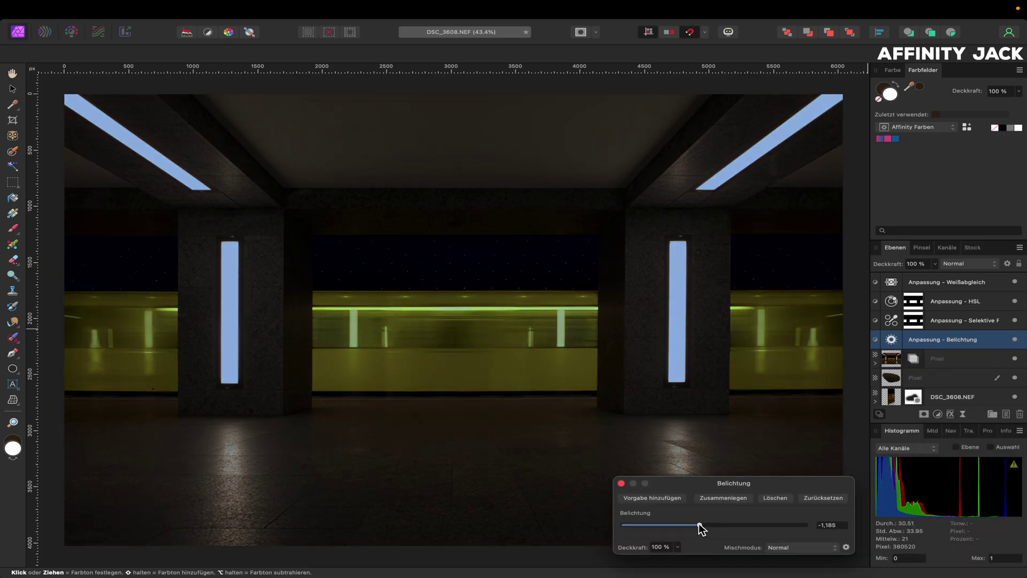
left_click(13, 214)
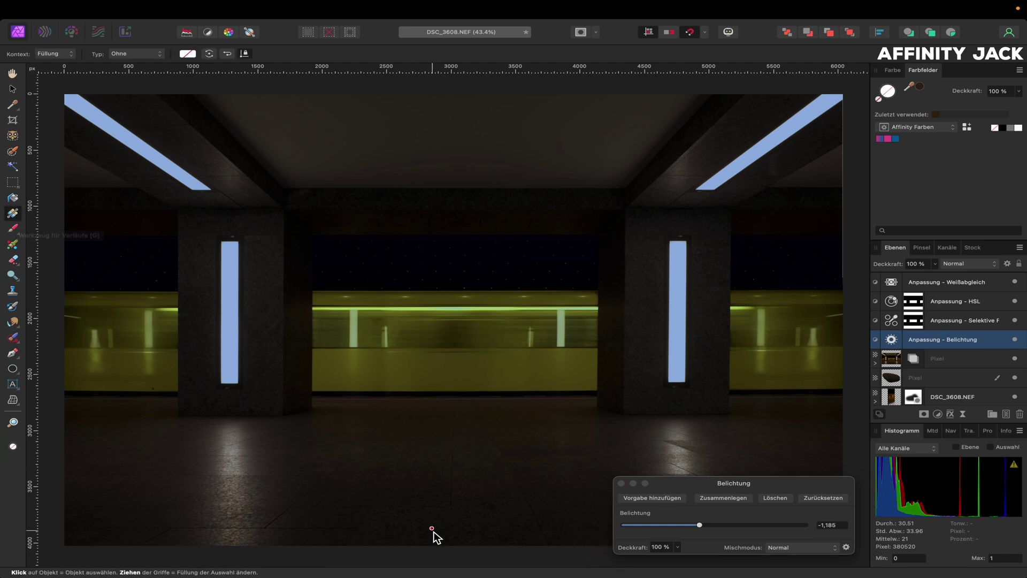
left_click_drag(443, 536, 442, 444)
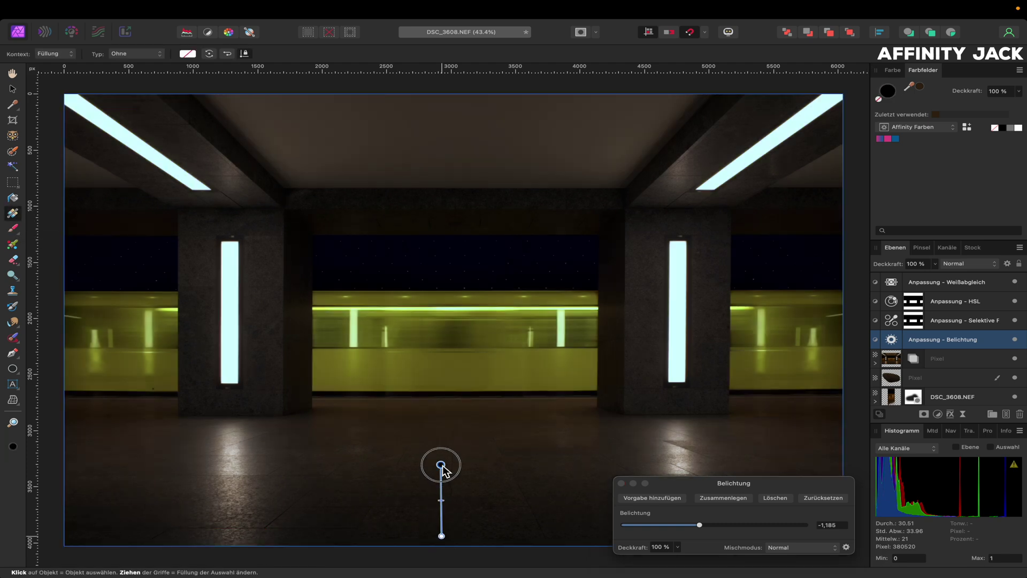
left_click(622, 483)
Step: Add a second Exposure adjustment darkened to -1.628
left_click(937, 414)
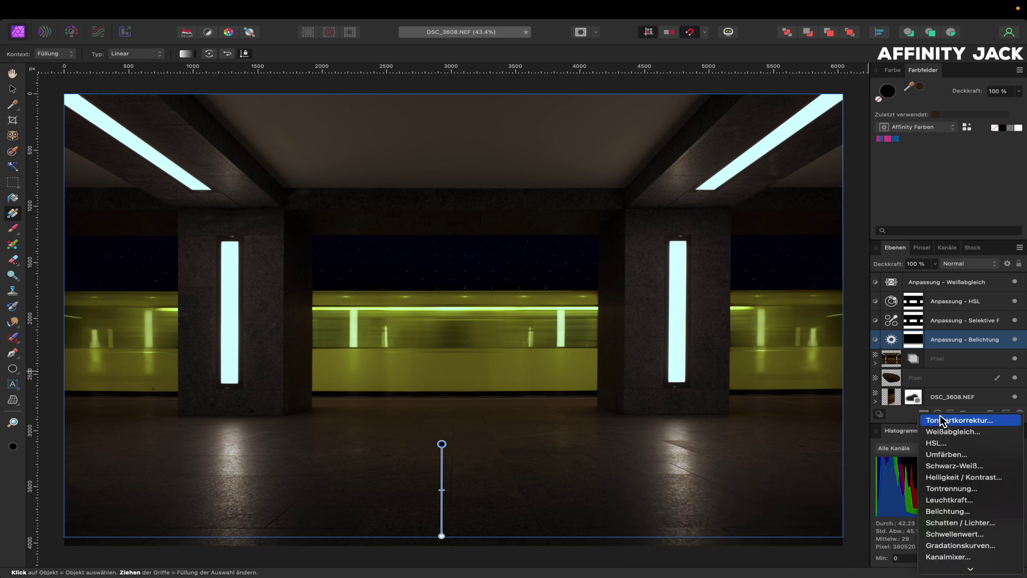
left_click(940, 511)
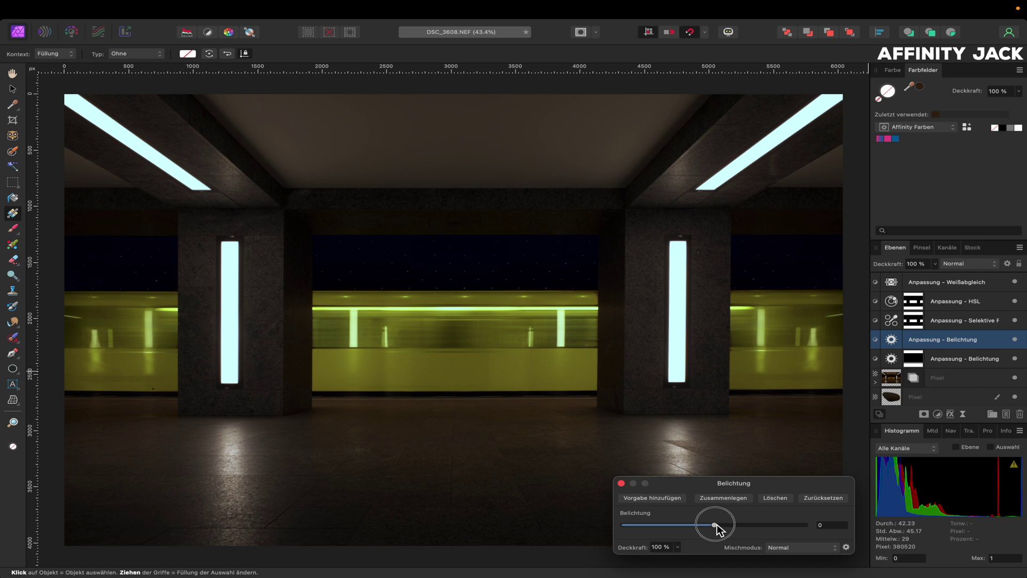
left_click_drag(714, 524, 701, 526)
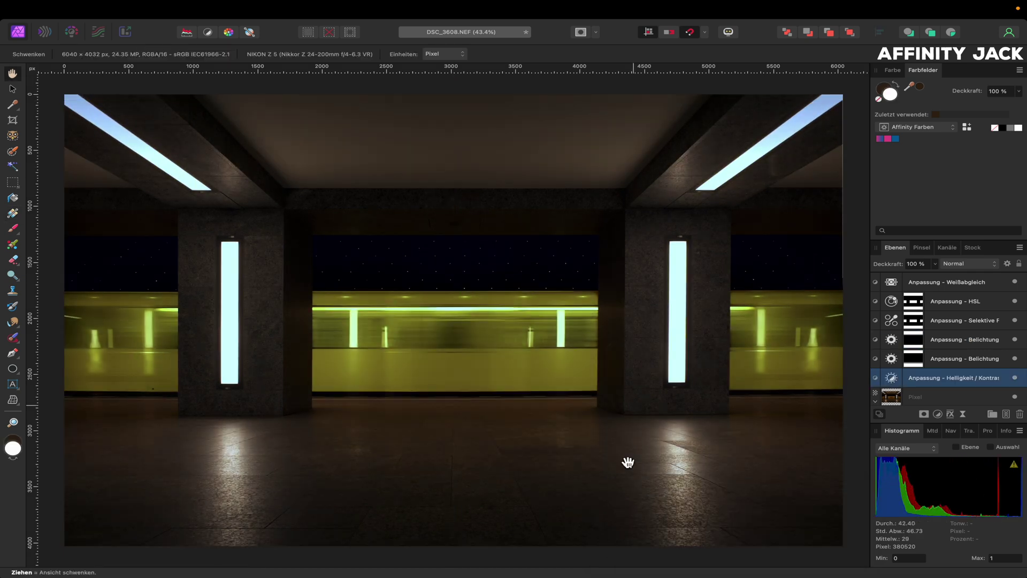
Step: Add a White Balance adjustment to the Pixel layer, cooled to -42 %
left_click(891, 400)
left_click(939, 415)
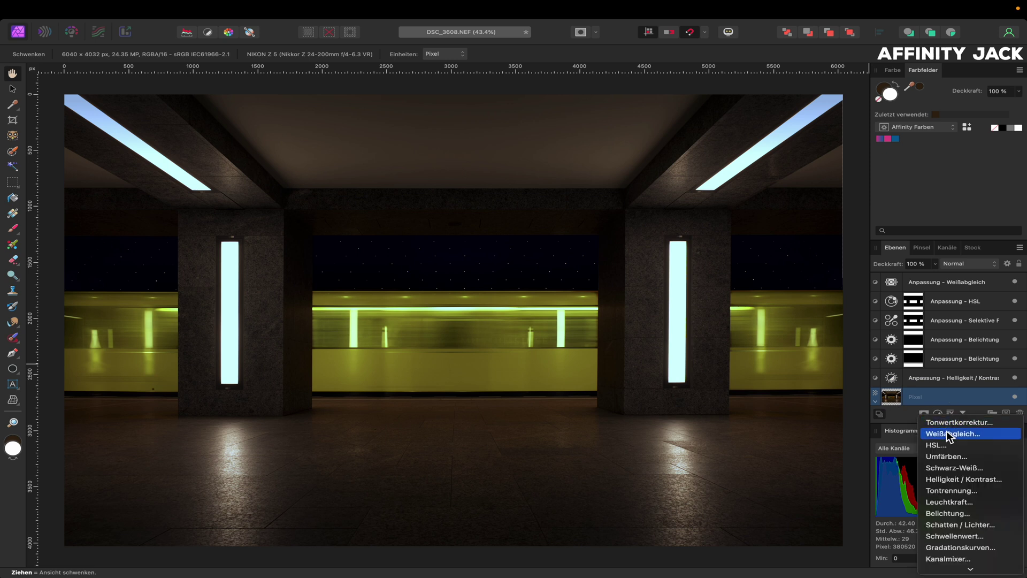
left_click(943, 428)
left_click_drag(714, 498, 701, 498)
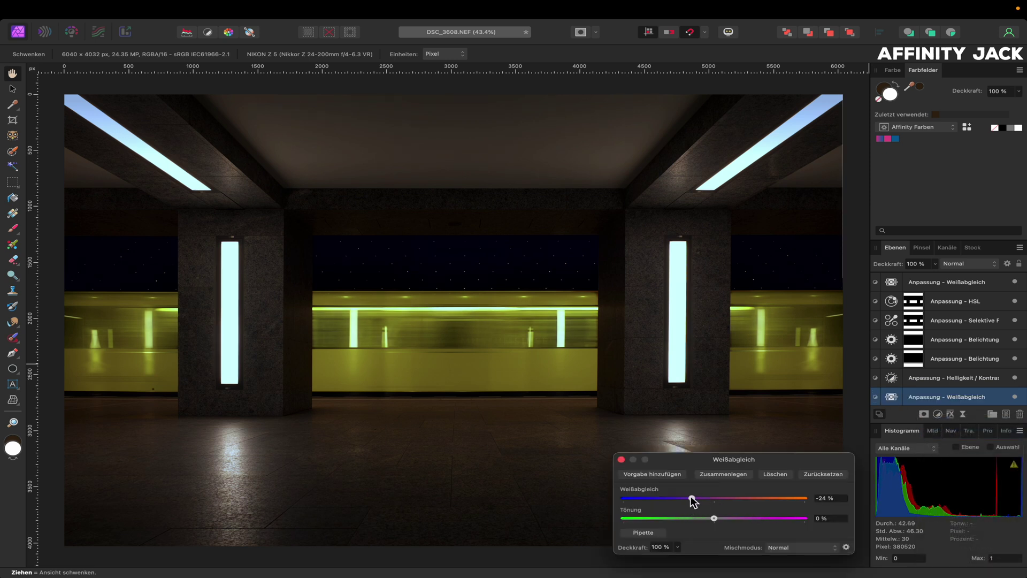
left_click_drag(692, 498, 677, 498)
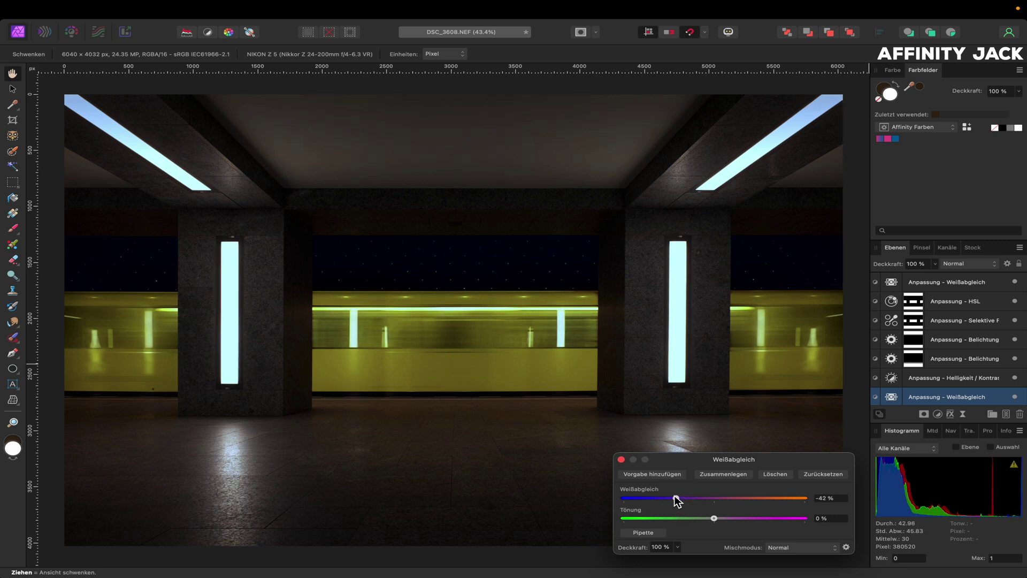
left_click(621, 460)
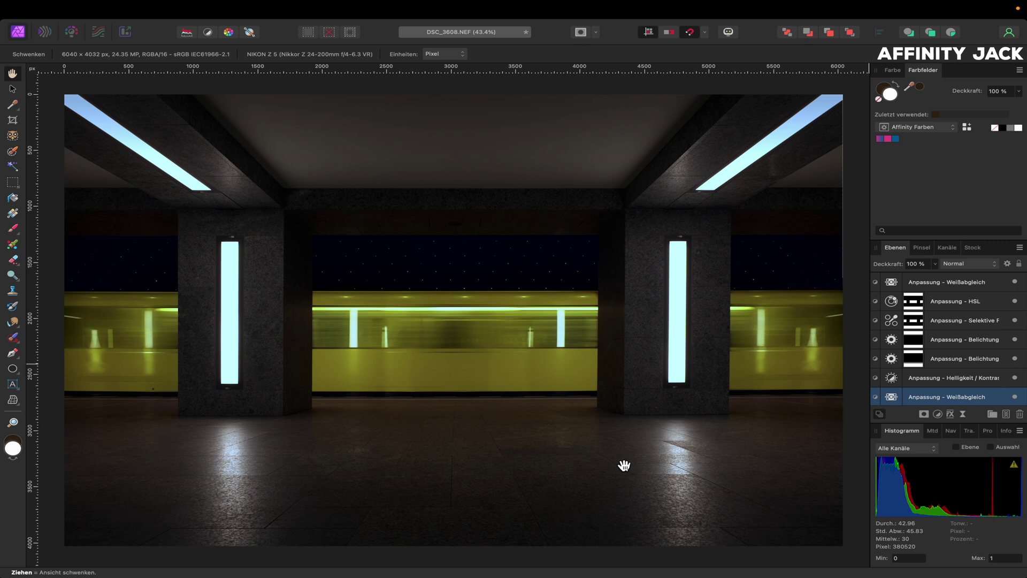
left_click(937, 414)
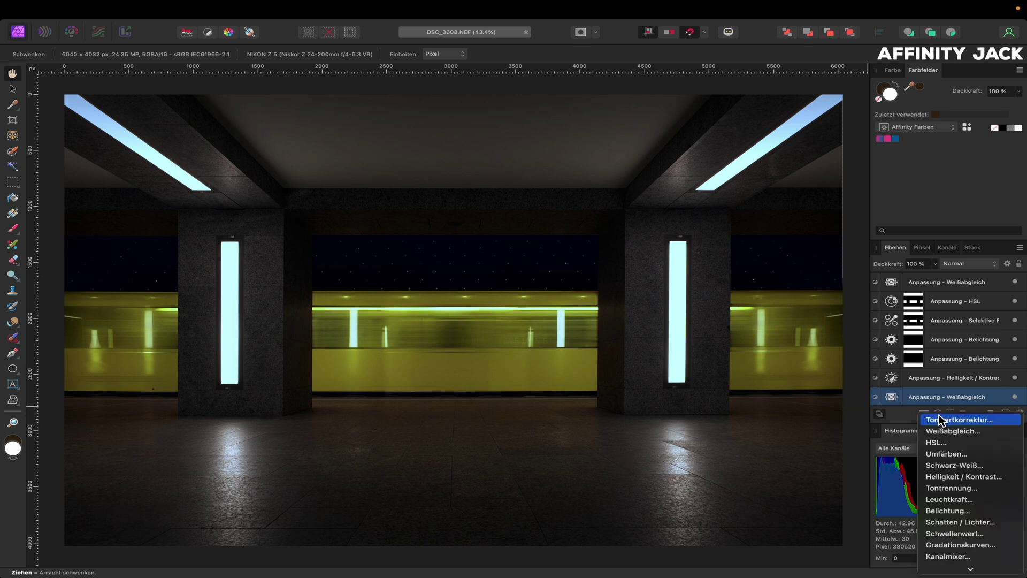
Step: Add an Exposure adjustment of 0.704 to brighten the whole platform photo
left_click(947, 511)
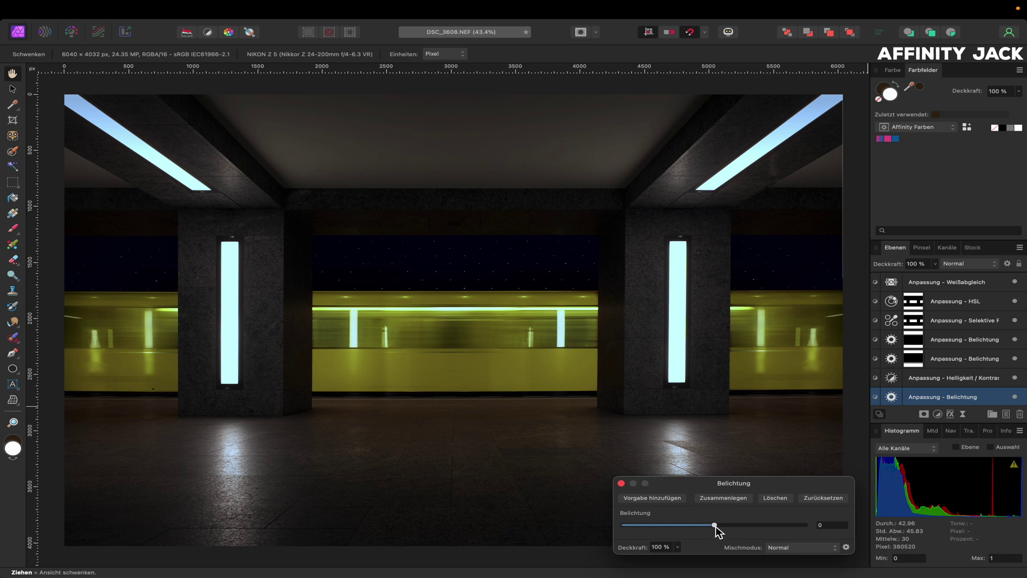
left_click_drag(716, 526, 724, 526)
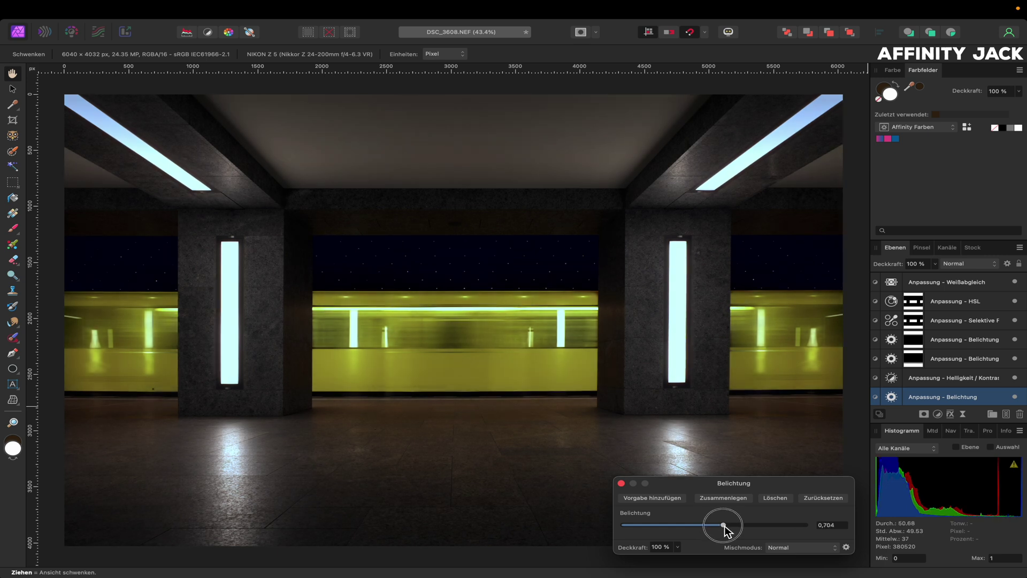
left_click(621, 484)
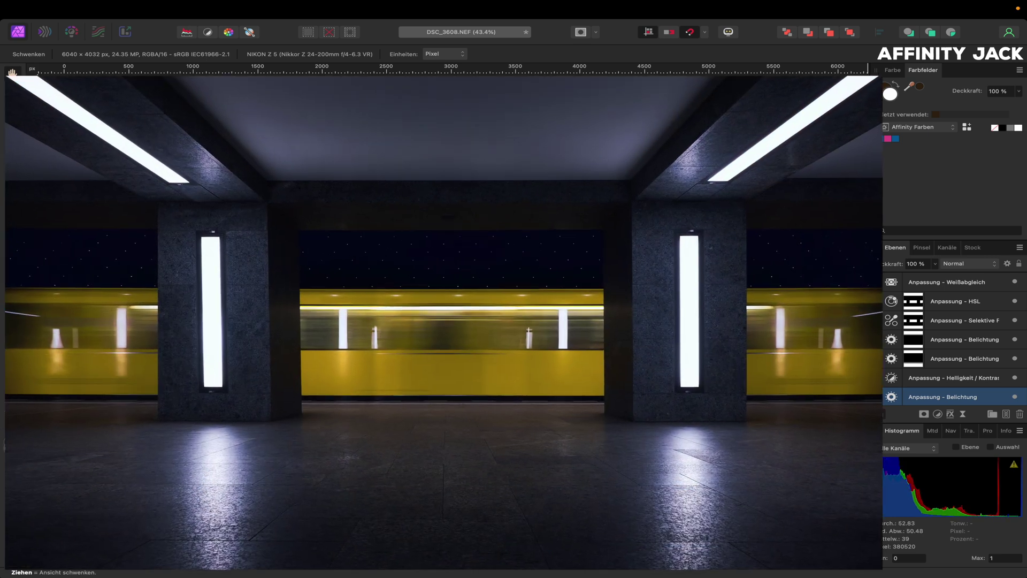